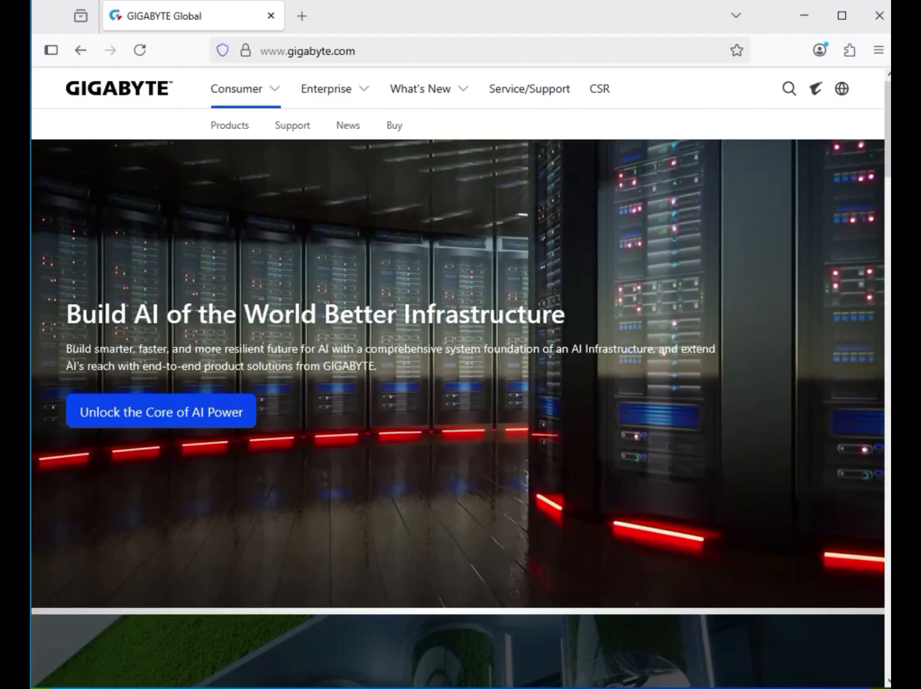
# Search the GIGABYTE site for X870E AORUS ELITE WIFI7 ICE, filter to products and open the motherboard's product page
pyautogui.click(789, 89)
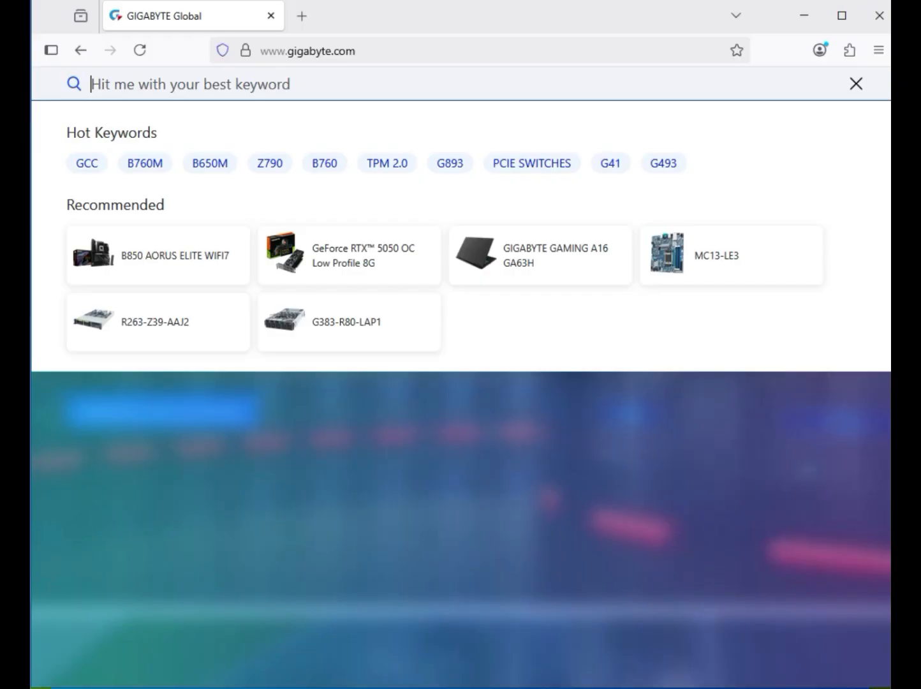
pyautogui.write('X870E AORUS ELITE WIFI7 ICE')
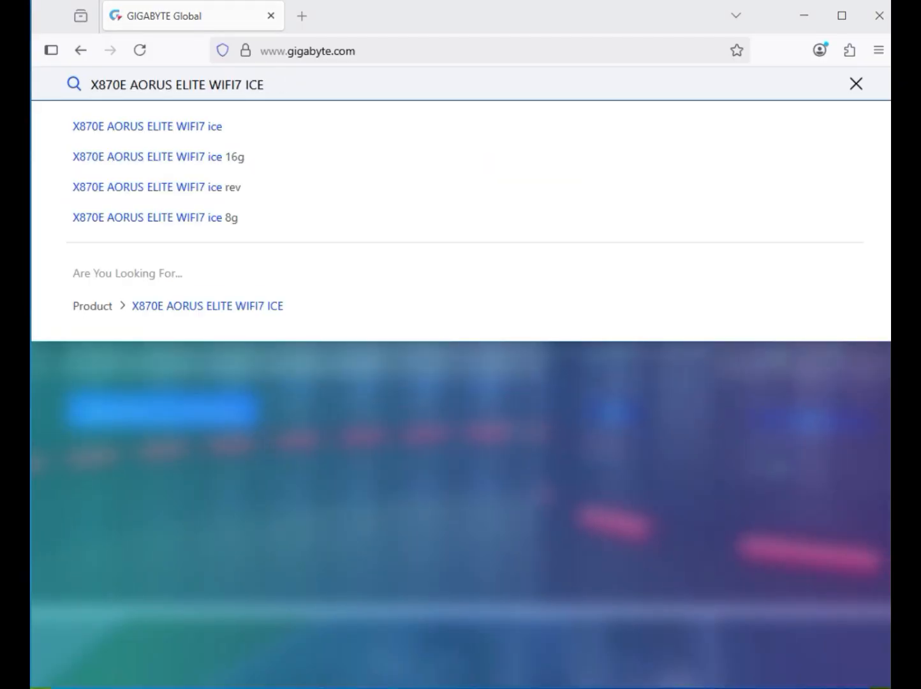
pyautogui.press('Return')
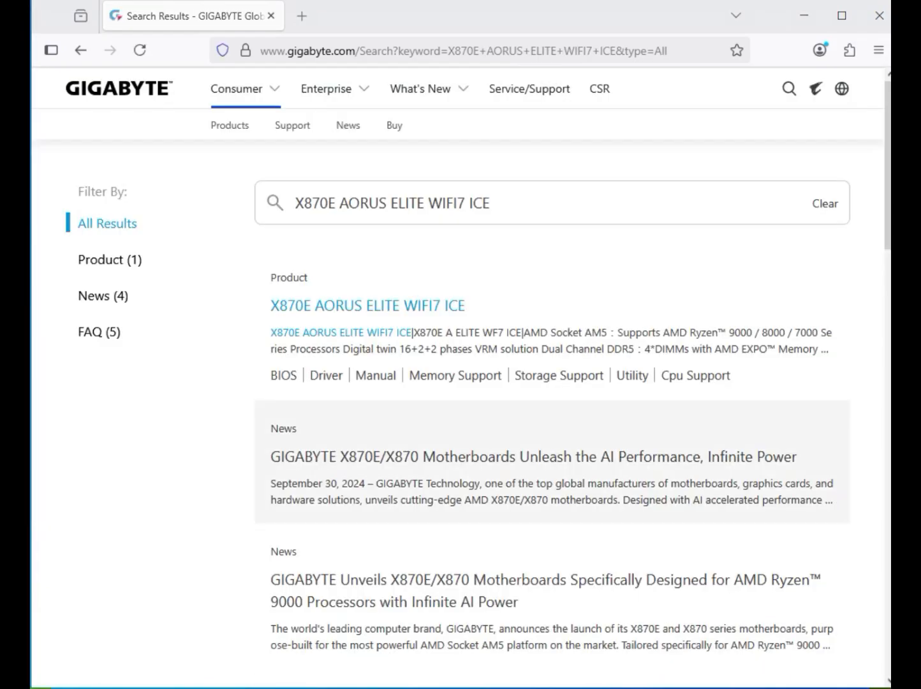
pyautogui.click(110, 259)
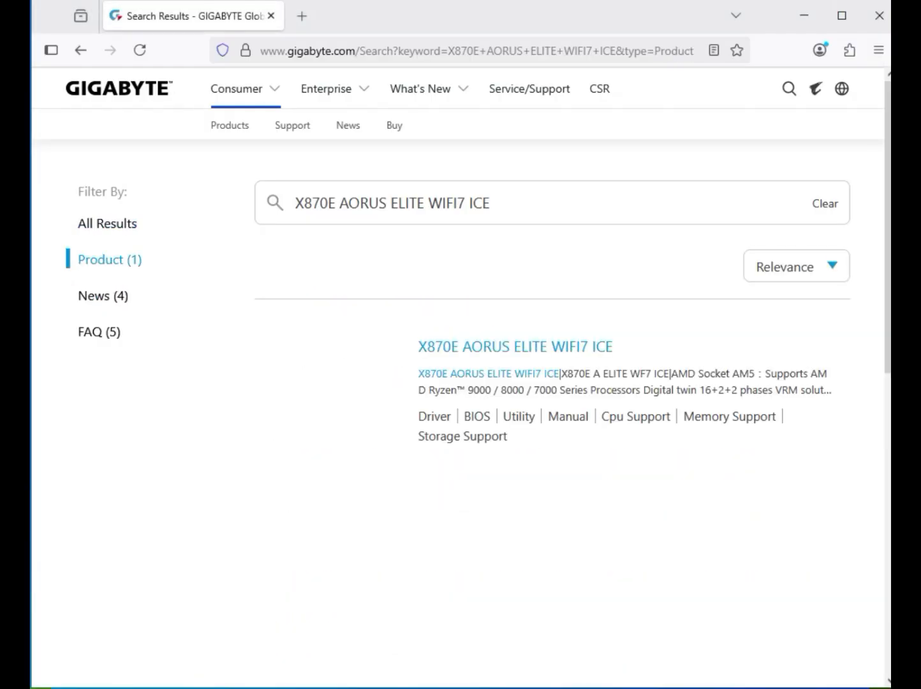
pyautogui.click(515, 347)
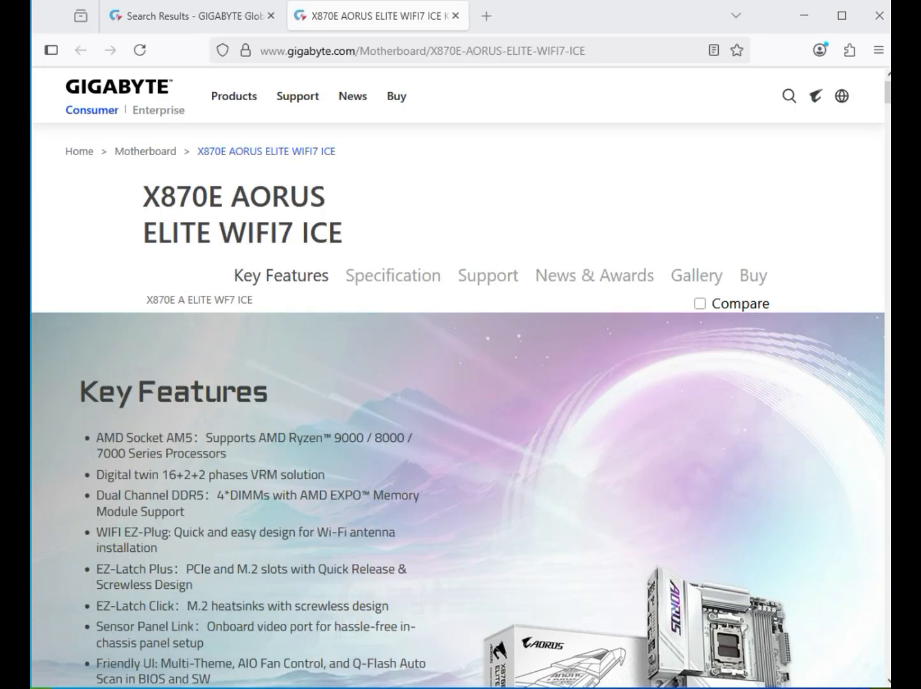
# Open the motherboard's support downloads and set the driver OS to Windows 11 64bit
pyautogui.click(488, 275)
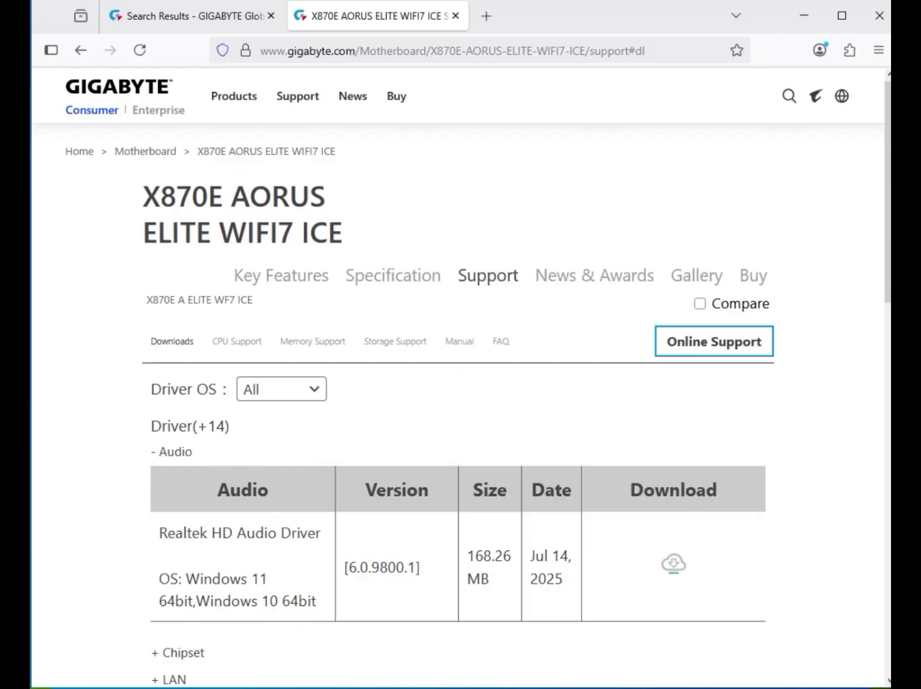
pyautogui.click(281, 389)
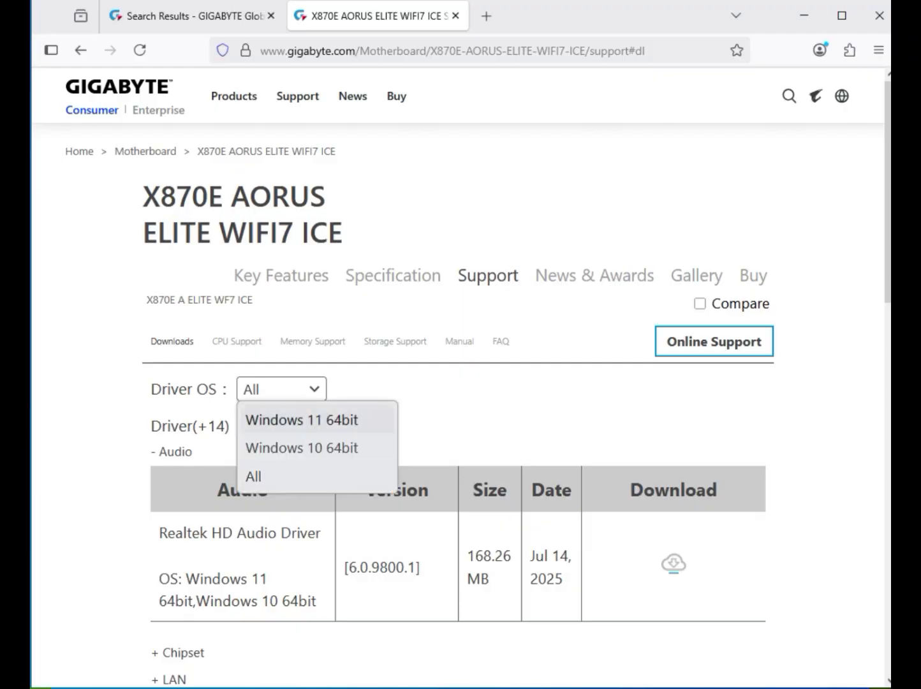
pyautogui.click(302, 420)
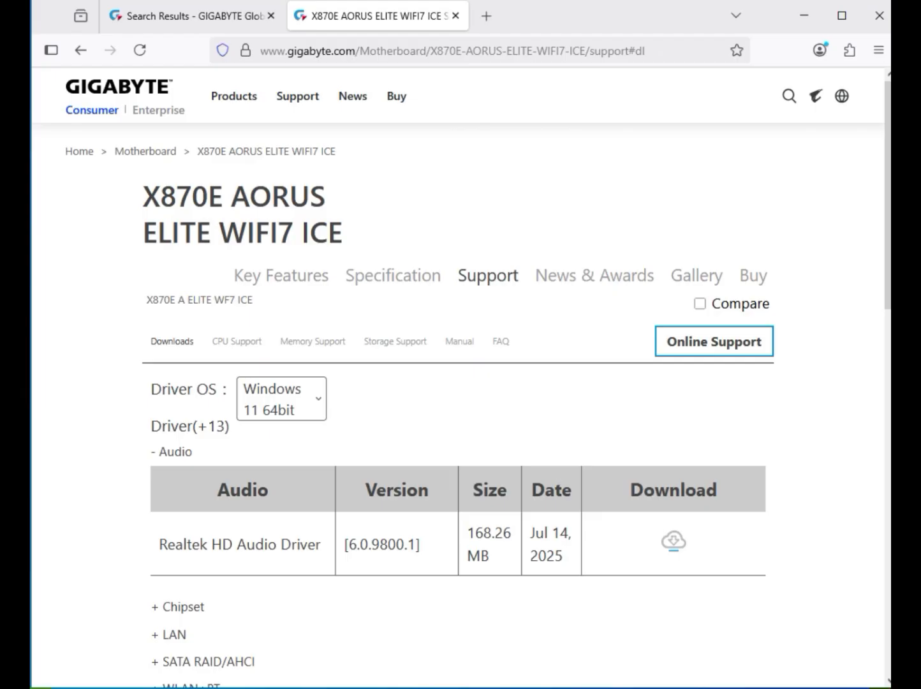
# Download the Realtek HD Audio Driver, version 6.0.9800.1
pyautogui.doubleClick(176, 452)
pyautogui.moveTo(211, 544); pyautogui.dragTo(574, 533)
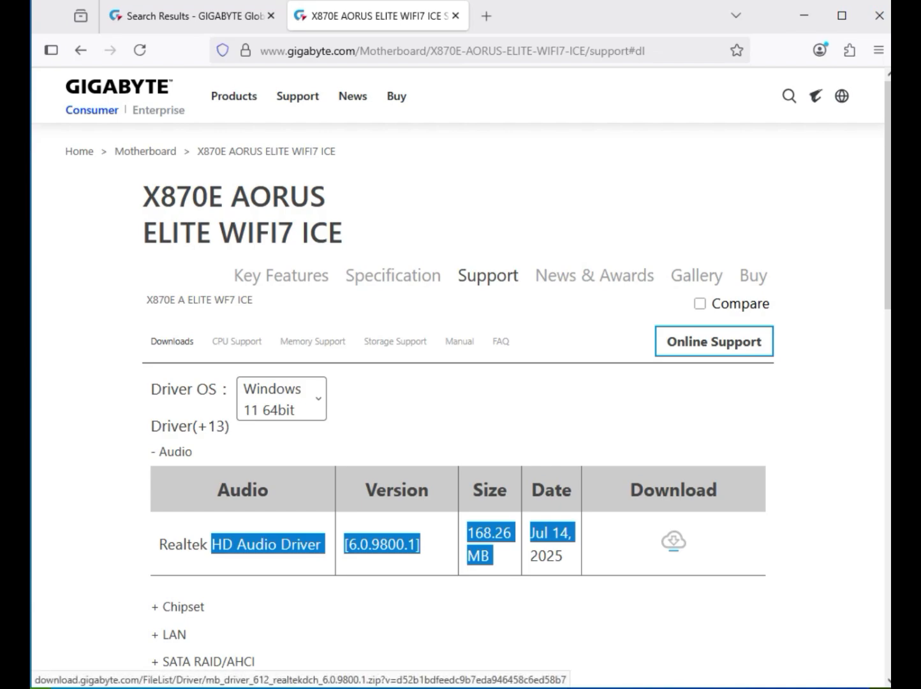
pyautogui.click(674, 541)
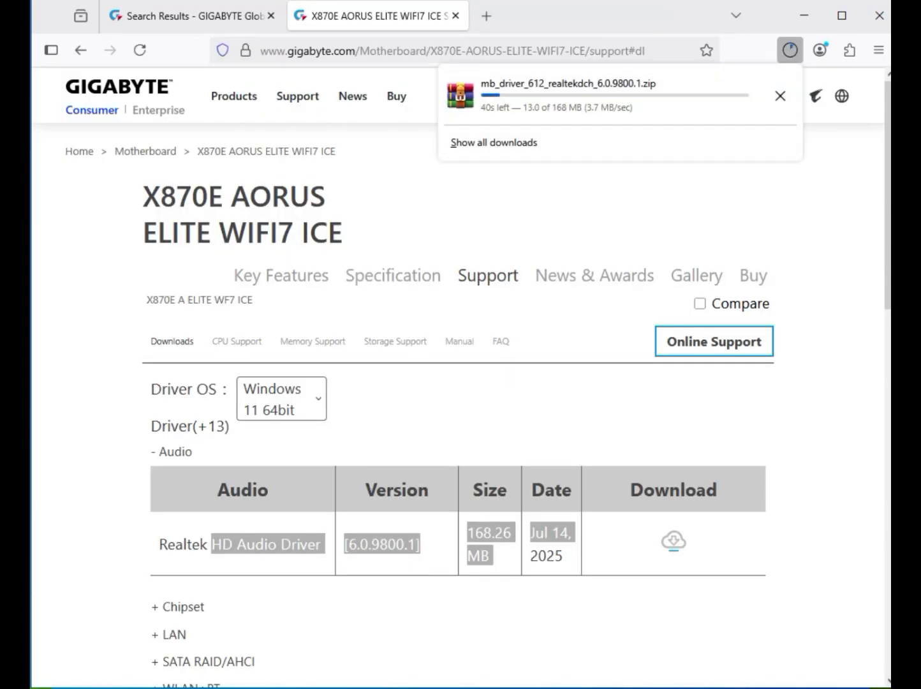
# Expand the Chipset drivers and download the AMD Chipset Driver, version 7.03.21.2116
pyautogui.scroll(-3, 460, 382)
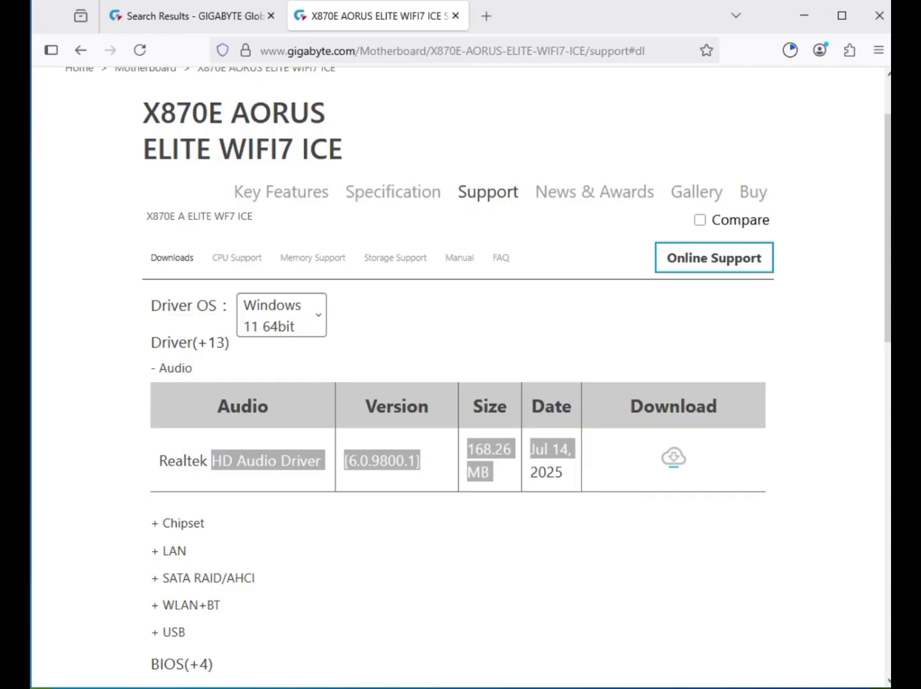
pyautogui.moveTo(164, 523); pyautogui.dragTo(187, 551)
pyautogui.click(183, 523)
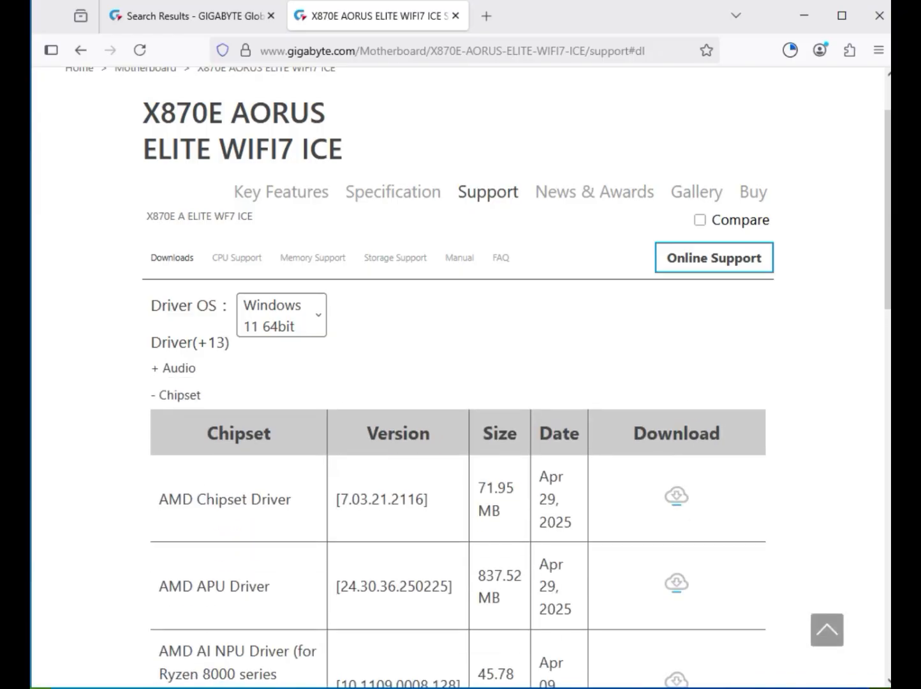
pyautogui.moveTo(159, 499); pyautogui.dragTo(277, 499)
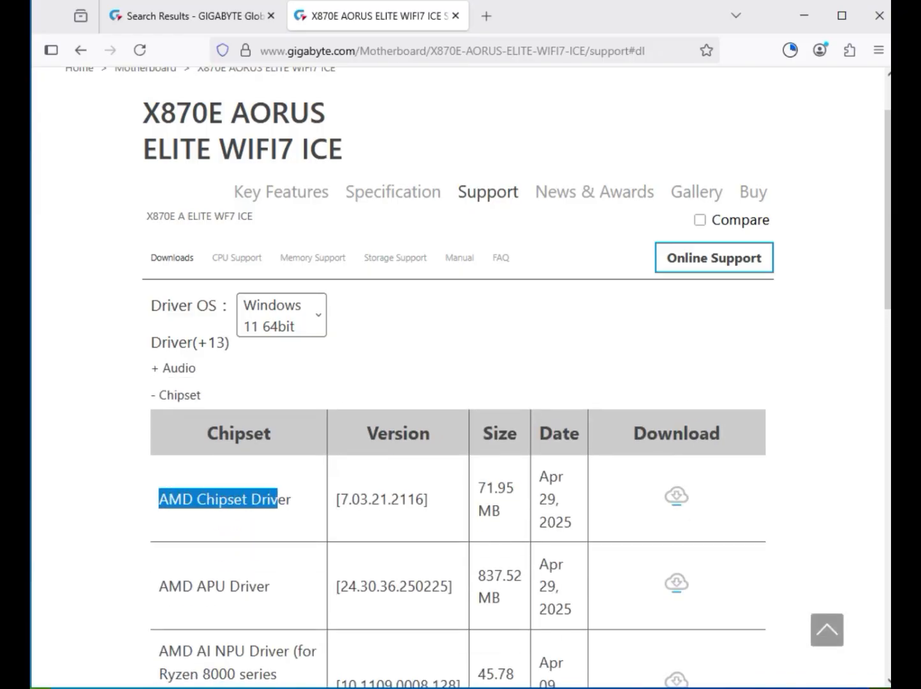
pyautogui.click(677, 496)
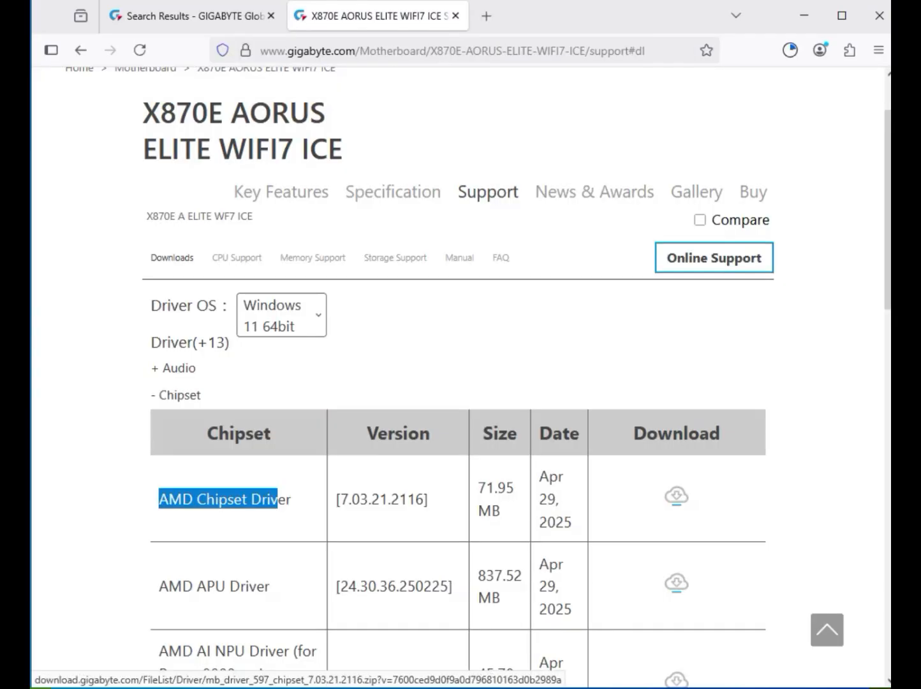
# Expand the LAN drivers and review the listed Realtek LAN Driver versions
pyautogui.scroll(-4, 461, 377)
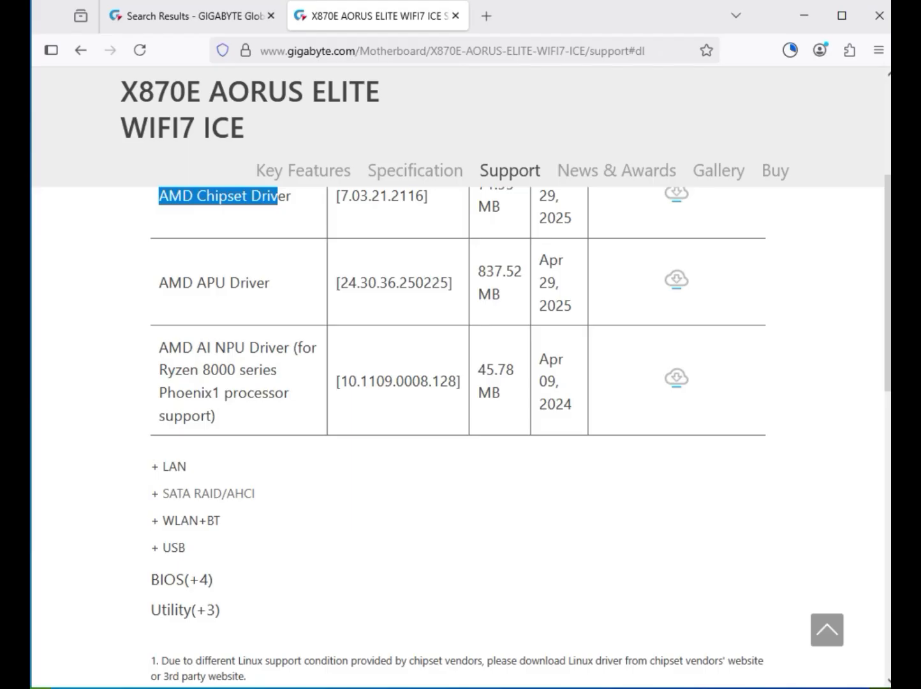
pyautogui.click(174, 467)
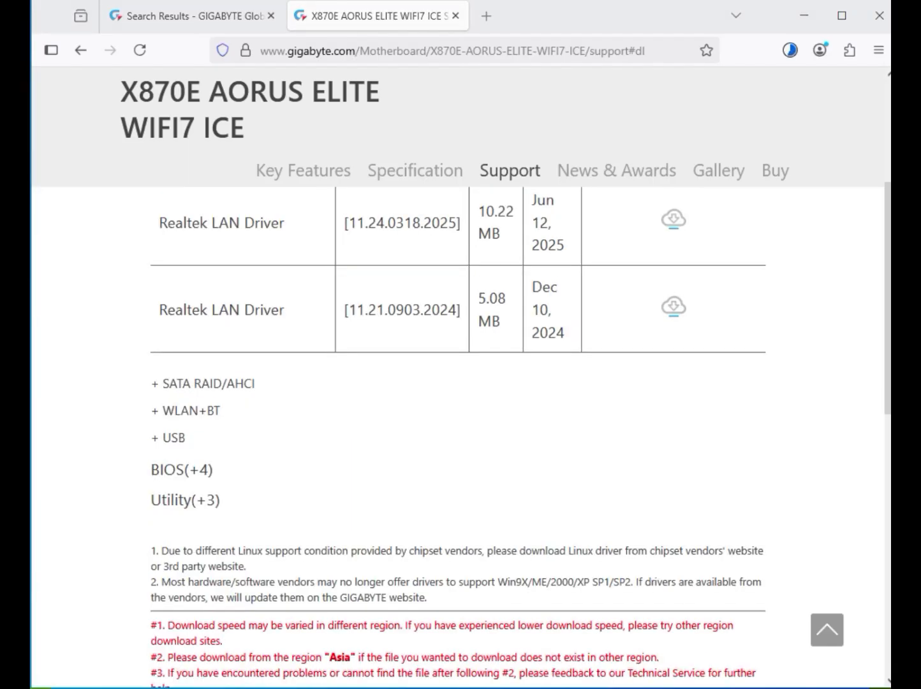
pyautogui.scroll(1, 461, 434)
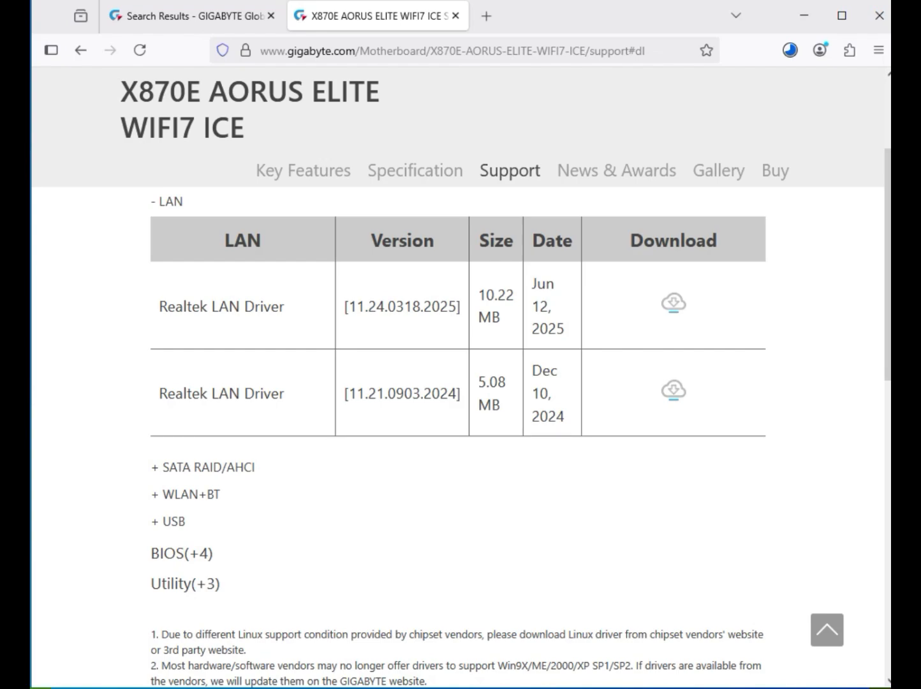
pyautogui.moveTo(175, 393); pyautogui.dragTo(272, 306)
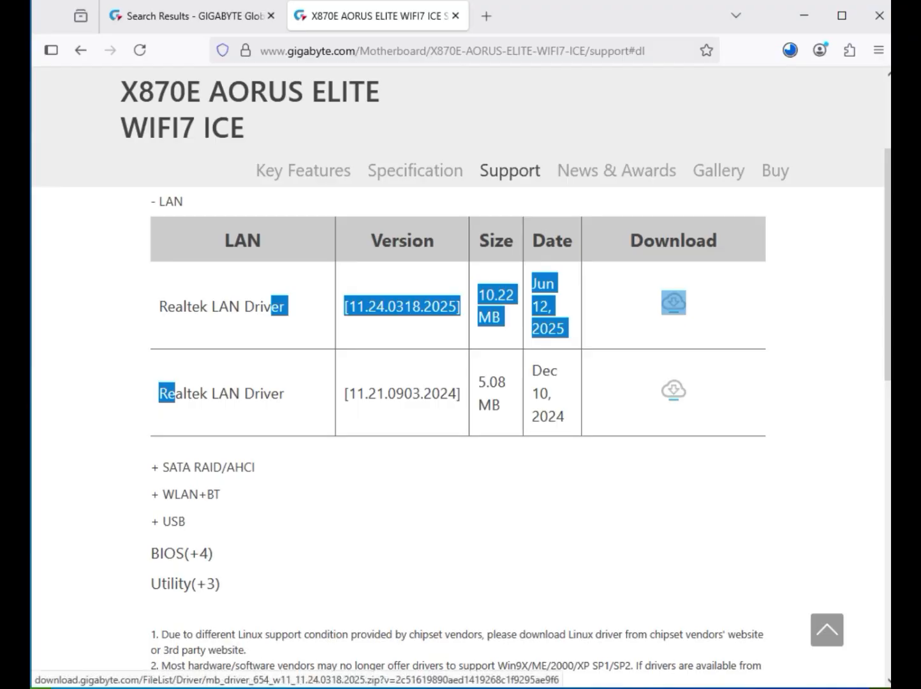
# Expand WLAN+BT and download Realtek WIFI Driver 6102.24.126.1 and Realtek Bluetooth driver 18.4017.2404.2409
pyautogui.click(185, 494)
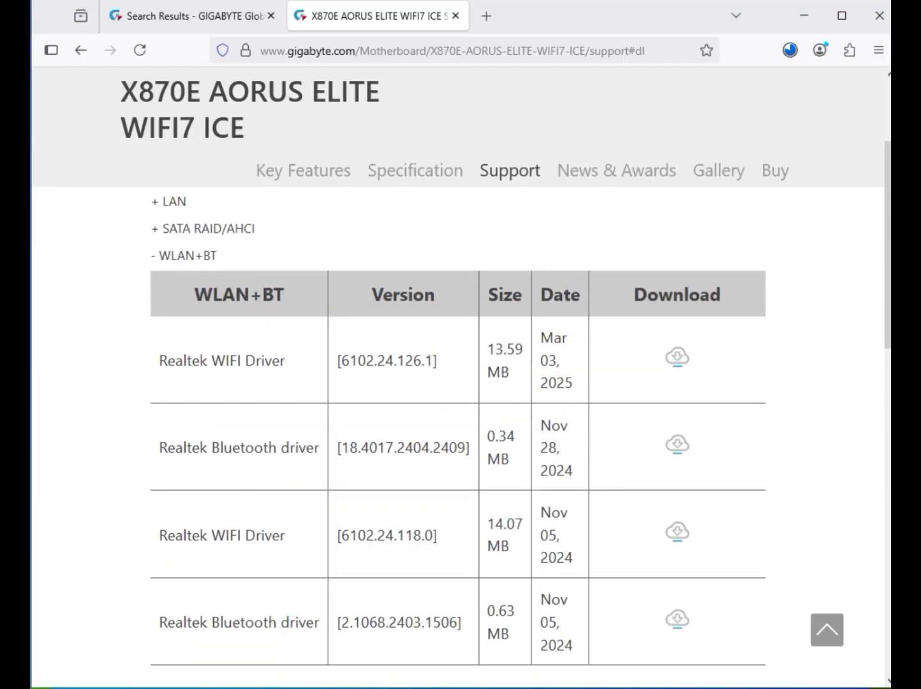
pyautogui.moveTo(212, 361); pyautogui.dragTo(281, 360)
pyautogui.moveTo(211, 448); pyautogui.dragTo(324, 447)
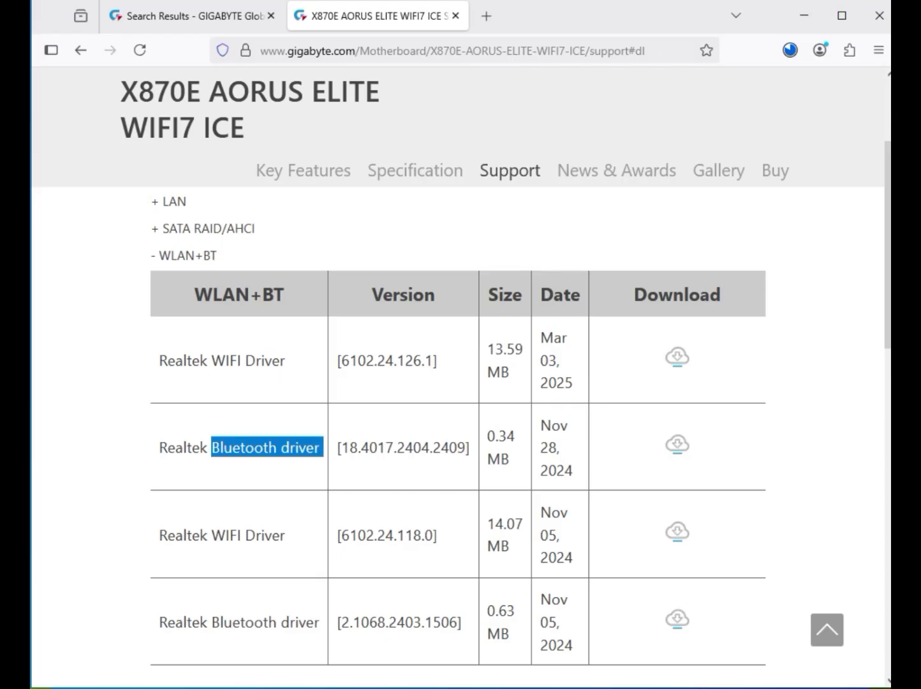
pyautogui.click(678, 357)
pyautogui.click(678, 445)
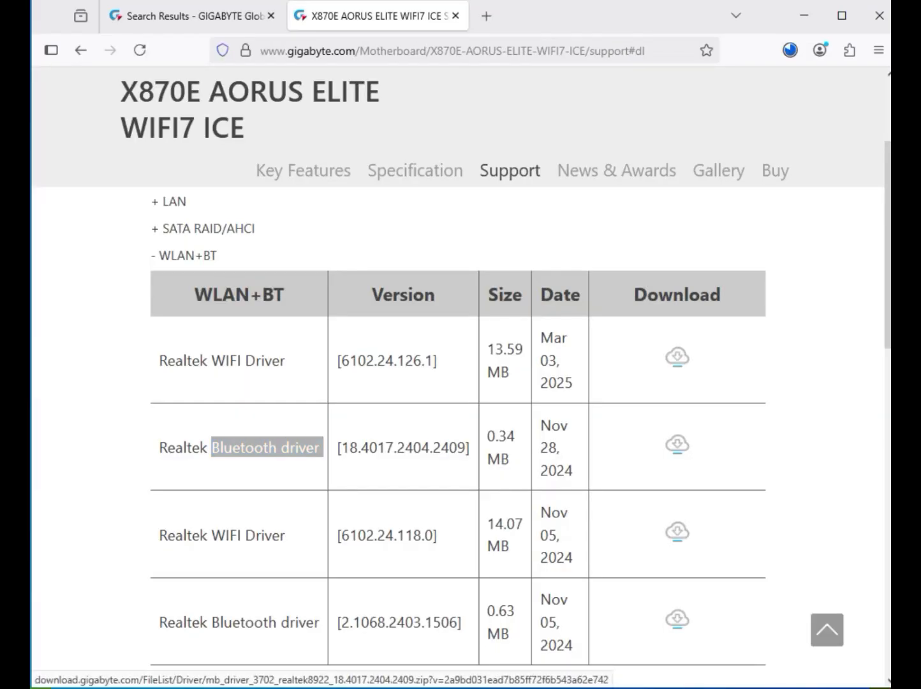
# Expand the USB drivers, check the download progress and download the ITE USB driver, version 1.3.8.018
pyautogui.scroll(-3, 459, 438)
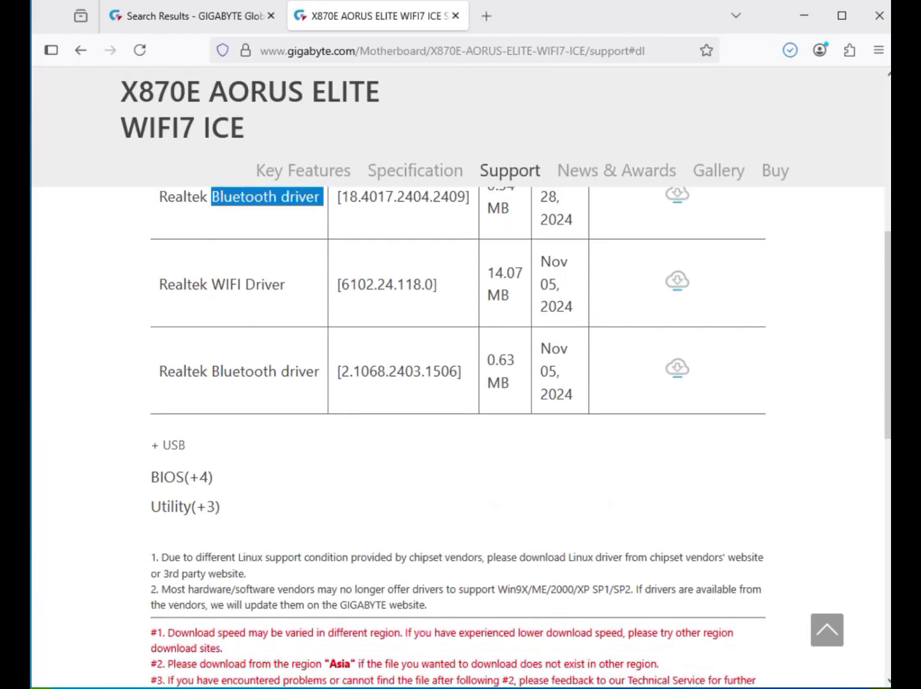
pyautogui.click(171, 443)
pyautogui.scroll(4, 458, 438)
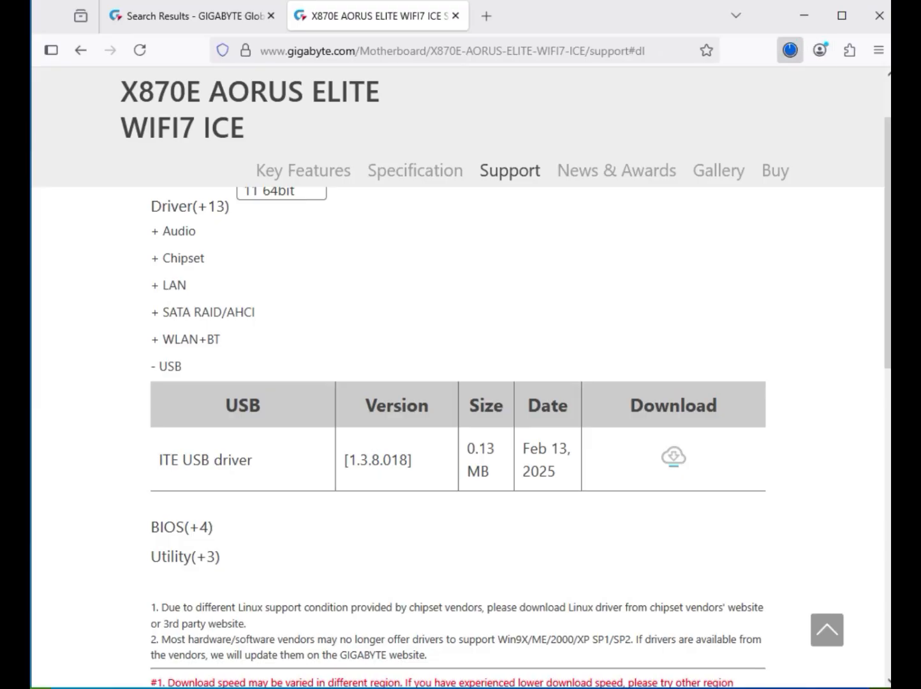
pyautogui.click(790, 50)
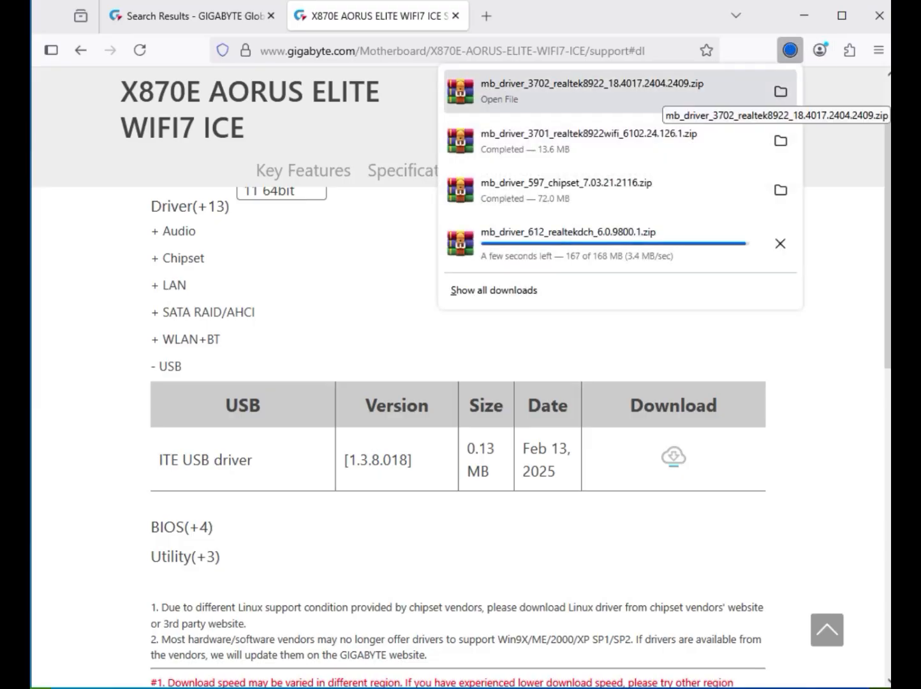
pyautogui.click(674, 457)
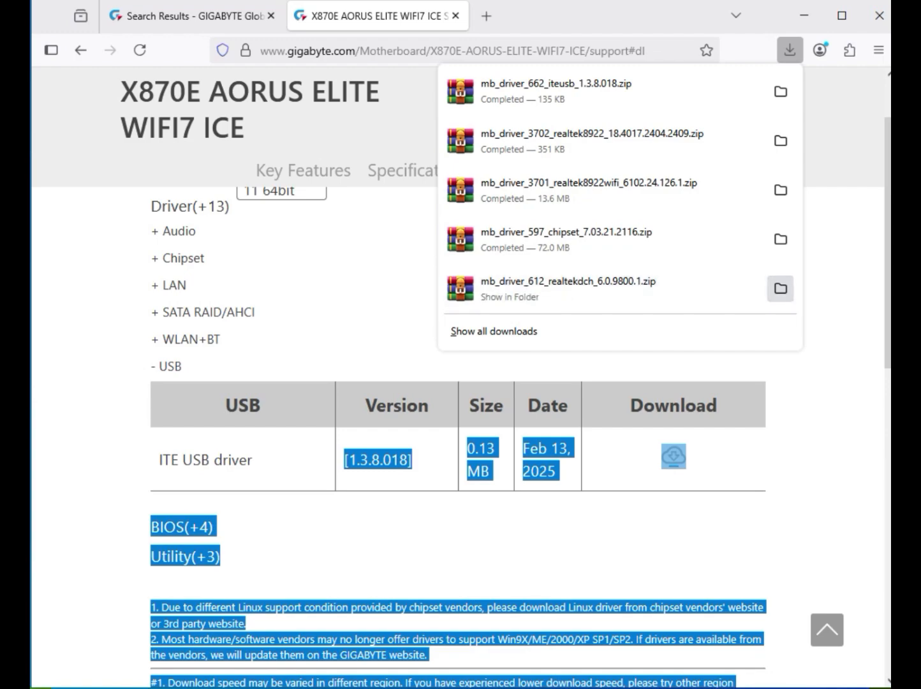
# Show the downloaded audio driver archive in its folder in File Explorer and look over the driver files there
pyautogui.click(781, 287)
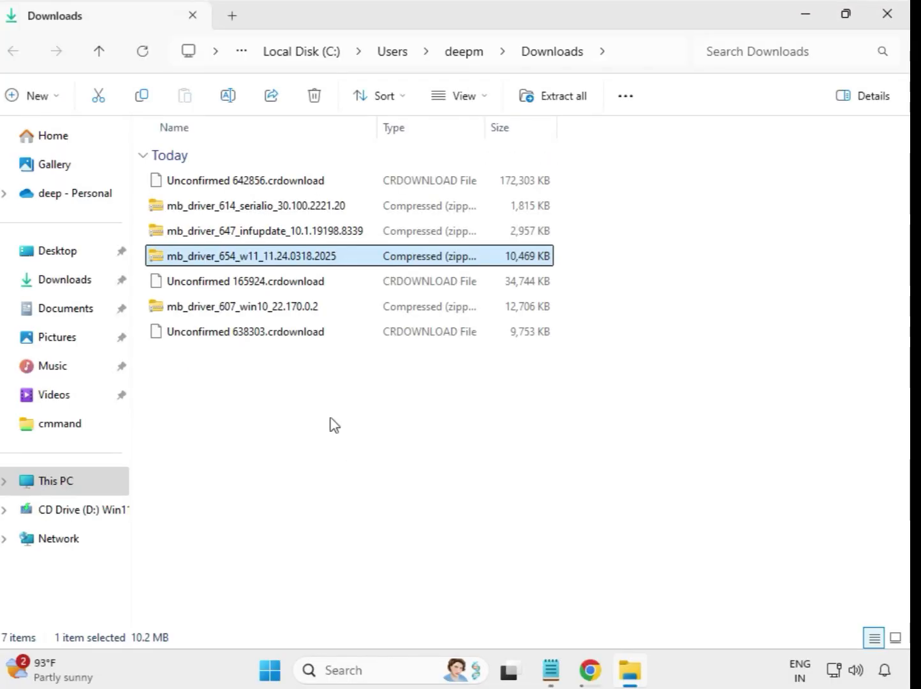
pyautogui.moveTo(337, 409); pyautogui.dragTo(313, 180)
pyautogui.click(492, 426)
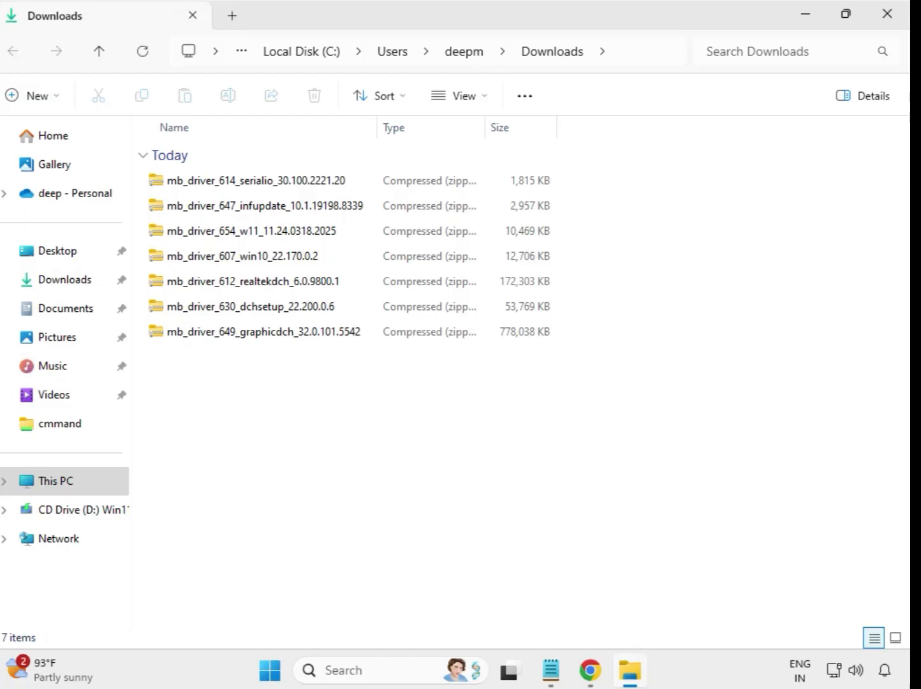
# Extract the mb_driver_614_serialio_30.100.2221.20 archive to its default folder in Downloads and close the window showing the extracted files
pyautogui.click(236, 185)
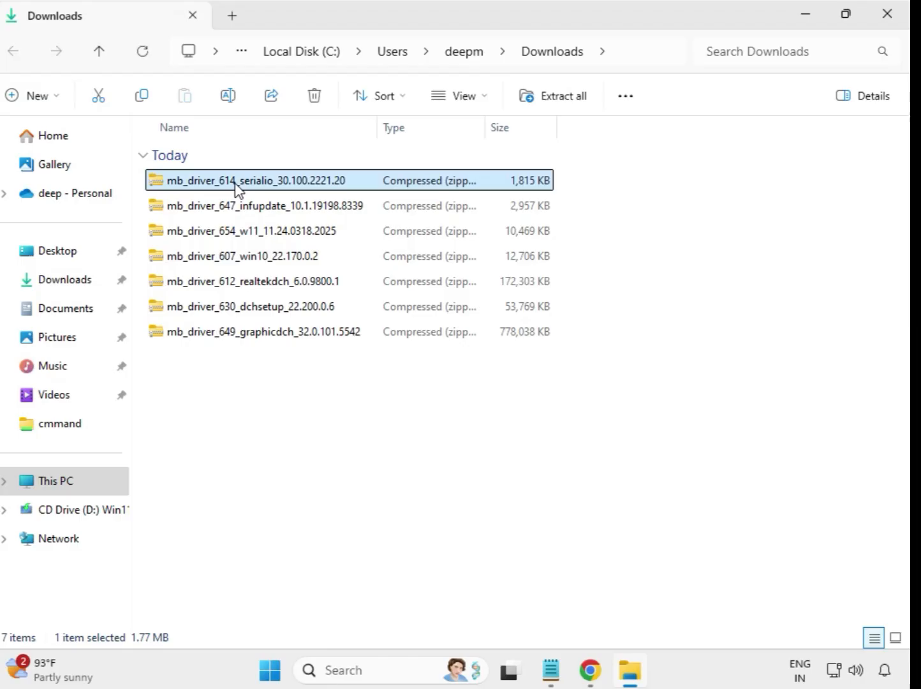
pyautogui.rightClick(237, 185)
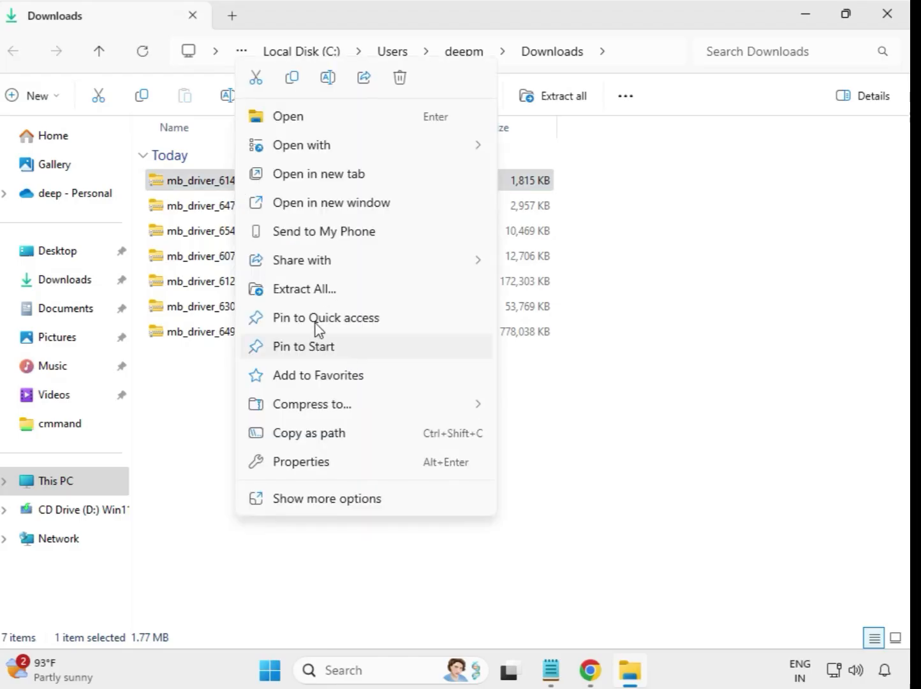
pyautogui.click(305, 289)
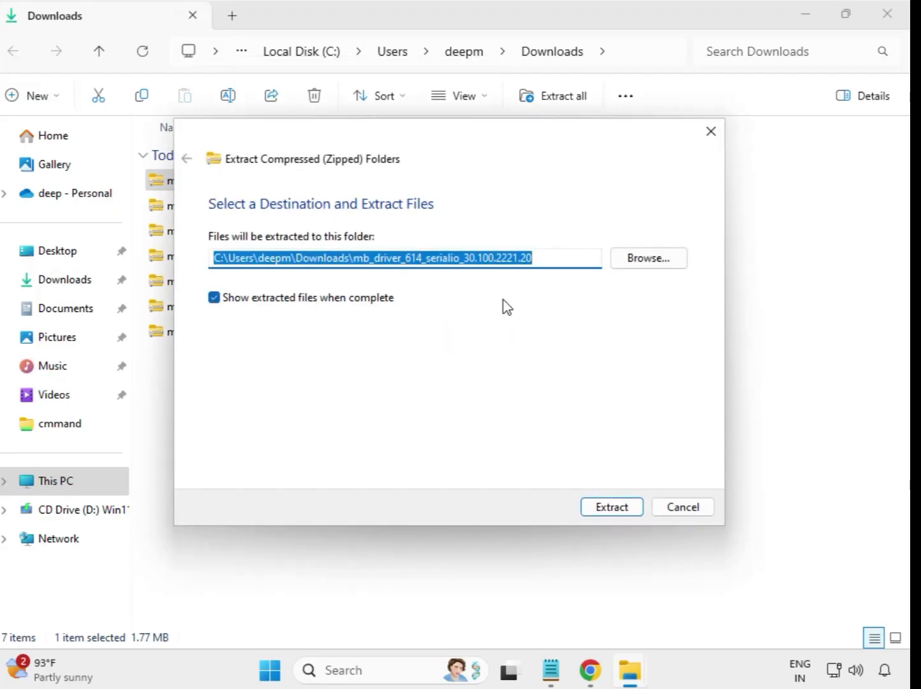
pyautogui.click(622, 513)
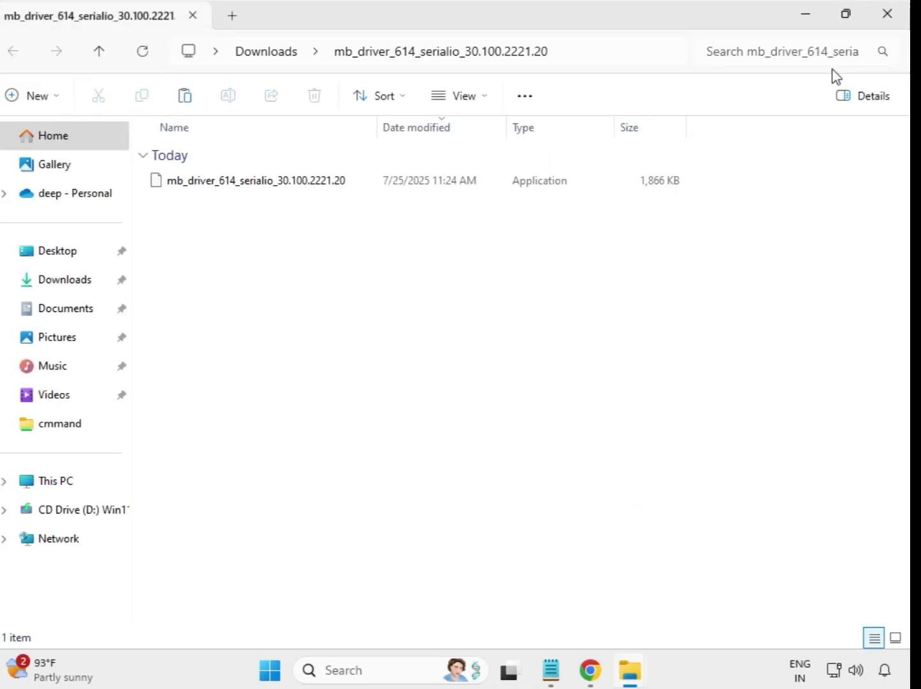
pyautogui.click(889, 20)
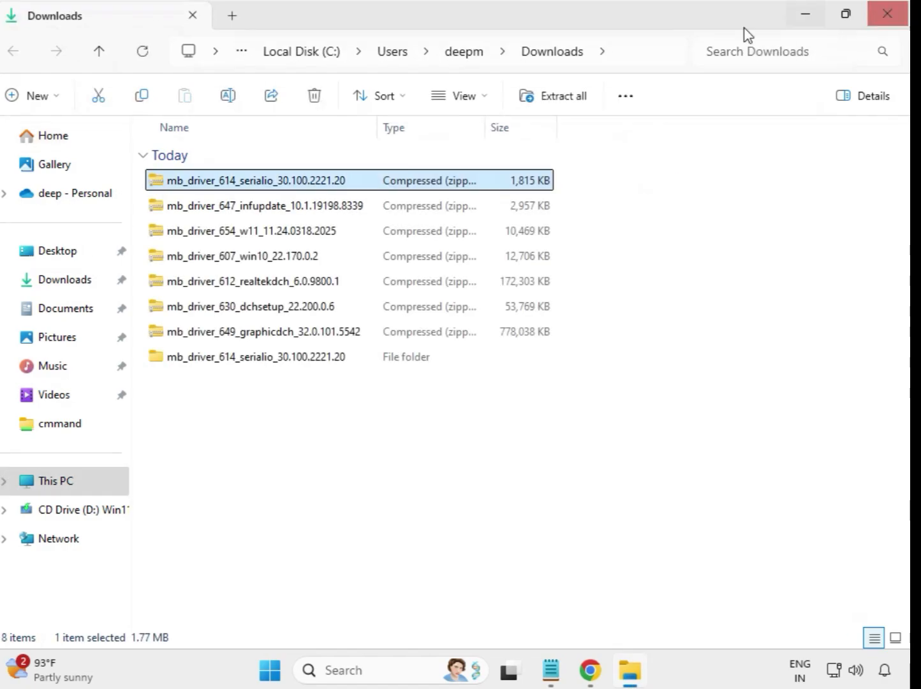
pyautogui.click(216, 365)
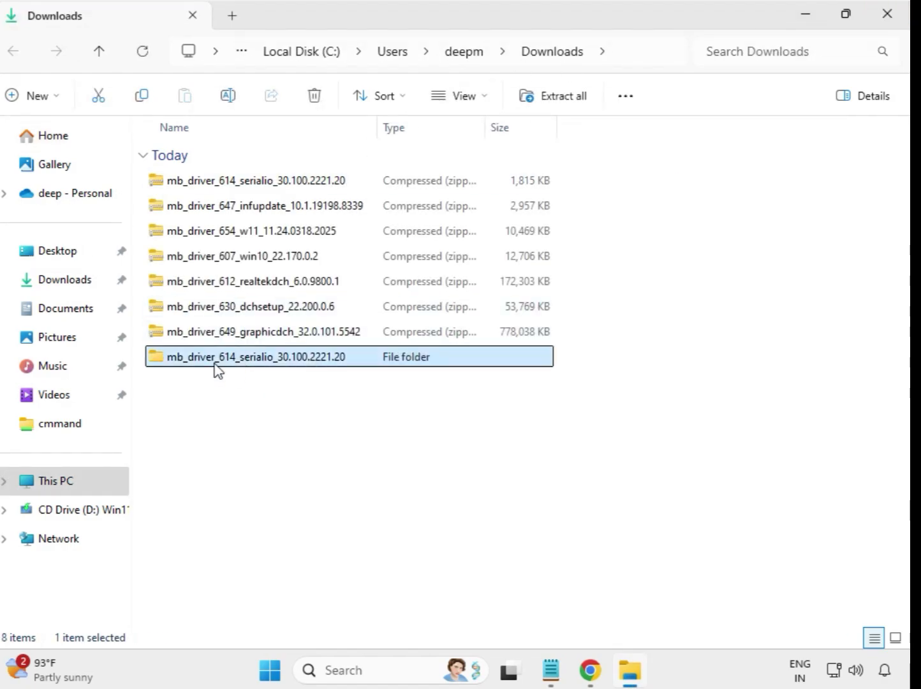
# Extract the mb_driver_647_infupdate_10.1.19198.8339 archive to its default folder in Downloads and close the window showing the extracted files
pyautogui.click(241, 210)
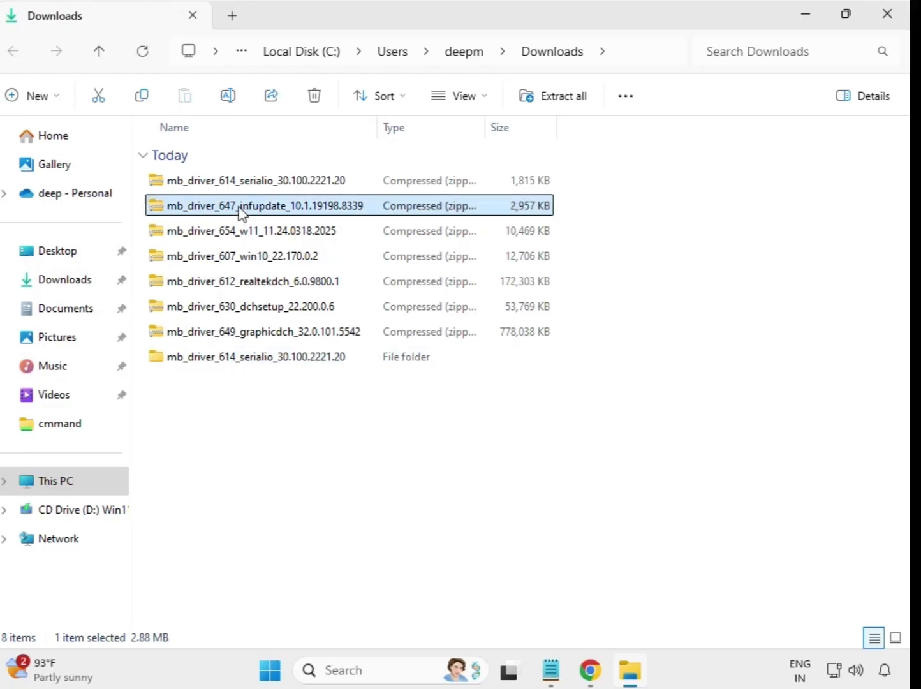
pyautogui.rightClick(241, 211)
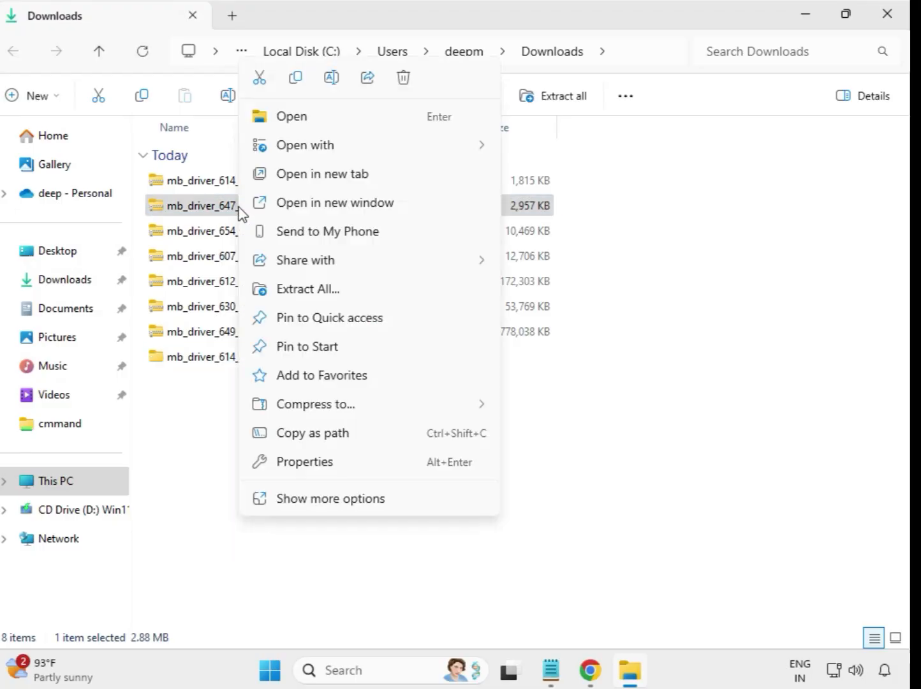
pyautogui.click(308, 289)
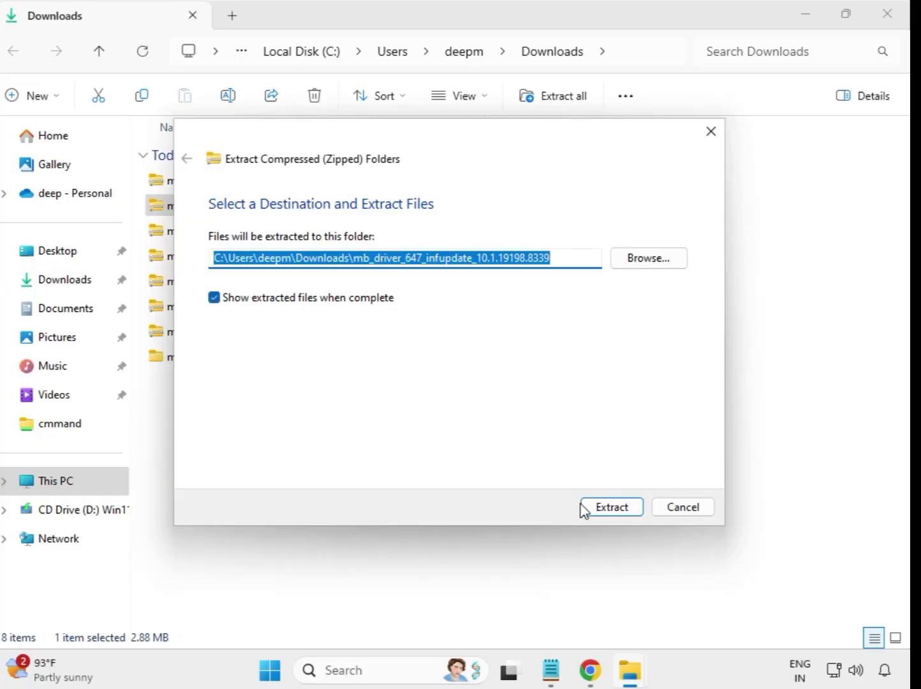
pyautogui.click(605, 514)
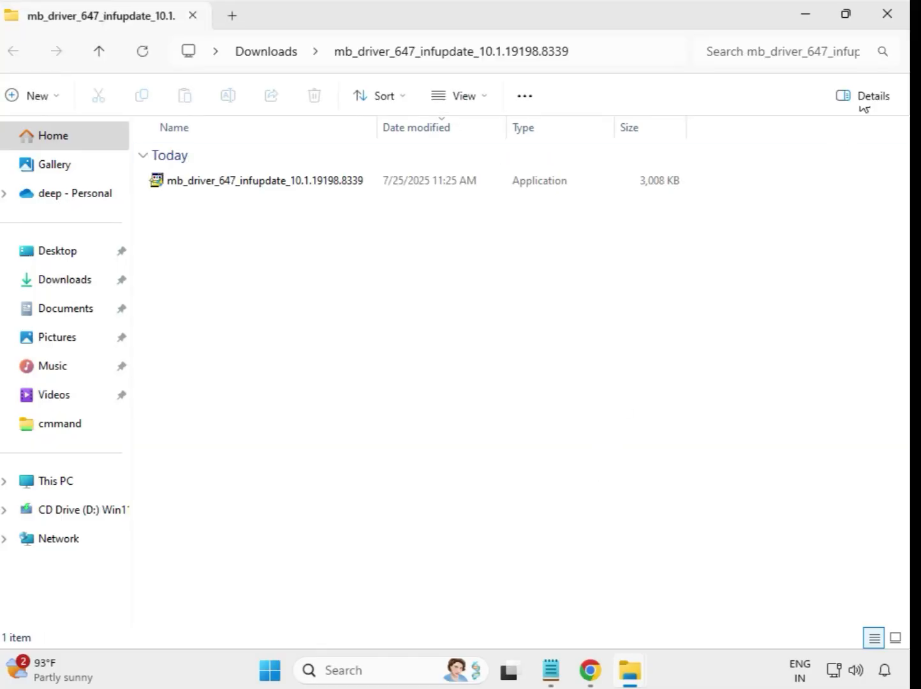
pyautogui.click(886, 21)
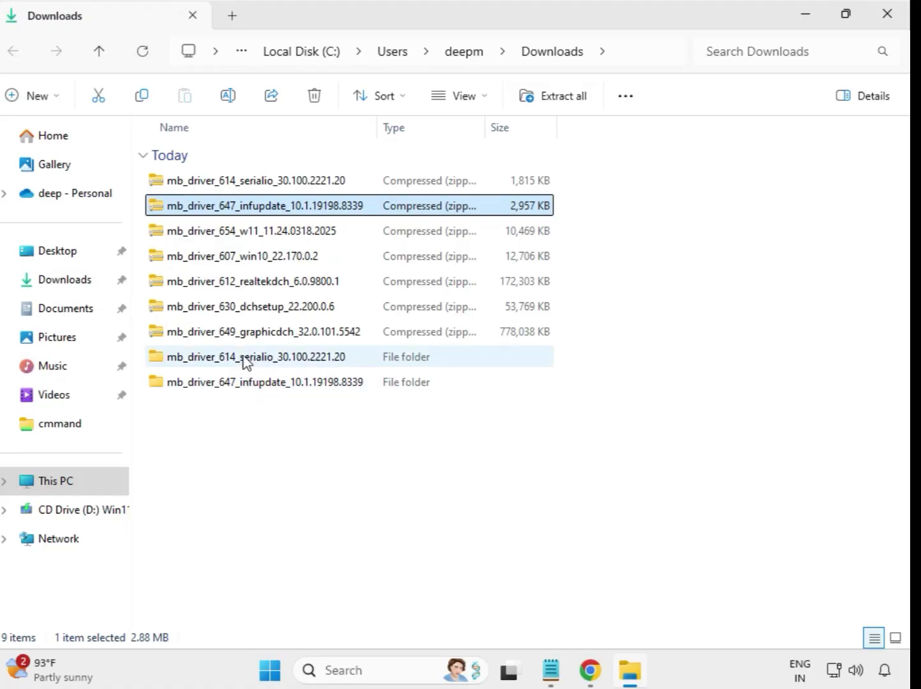
# Extract the mb_driver_654_w11_11.24.0318.2025 archive to its default folder in Downloads and close the window showing the extracted files
pyautogui.click(234, 236)
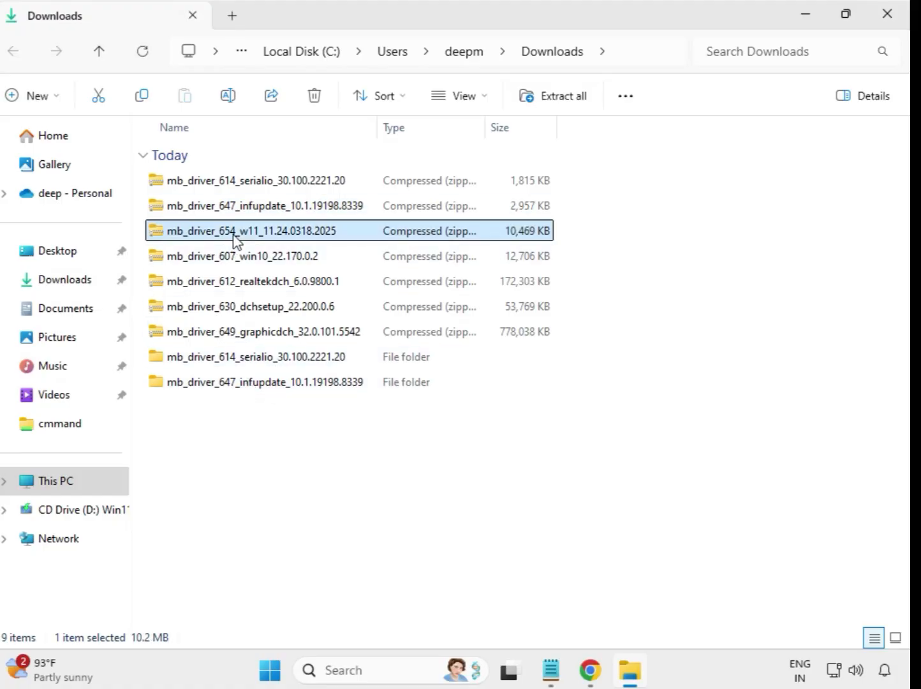
pyautogui.rightClick(235, 240)
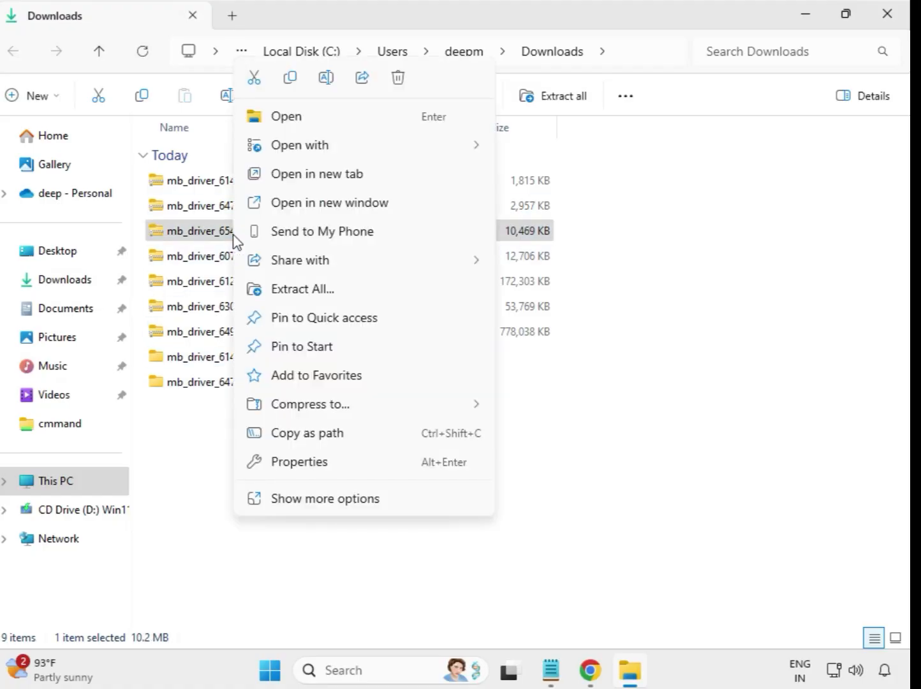
pyautogui.click(302, 289)
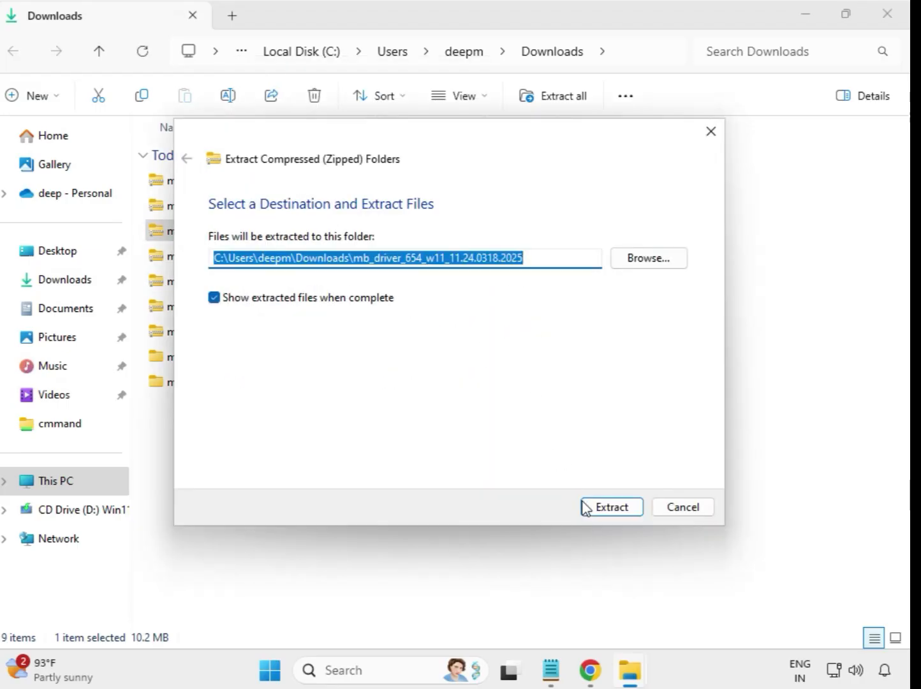
pyautogui.click(586, 508)
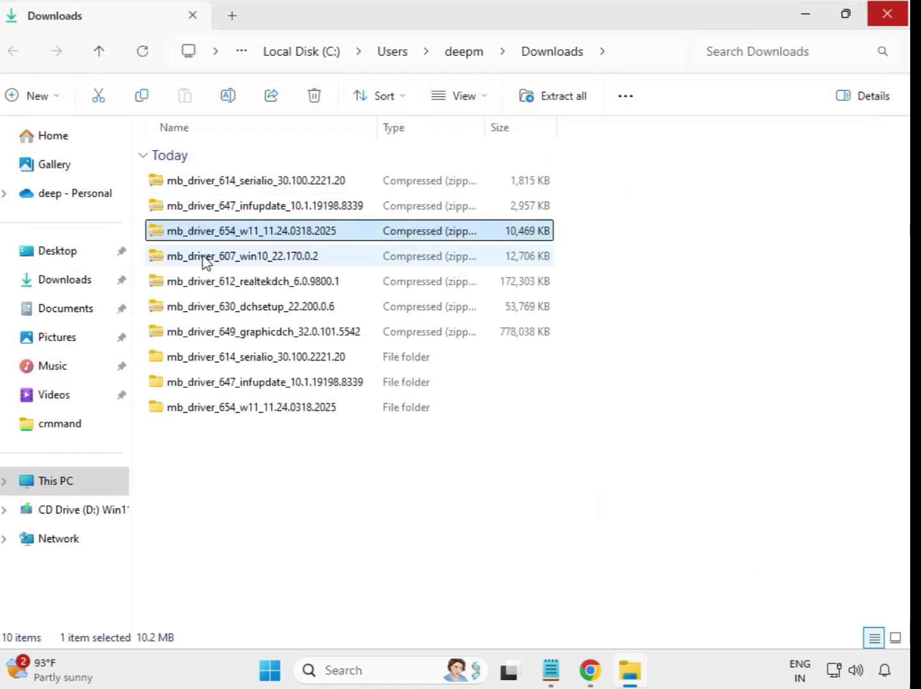
# Extract the mb_driver_607_win10_22.170.0.2 archive to its default folder in Downloads and close the window showing the extracted files
pyautogui.click(209, 257)
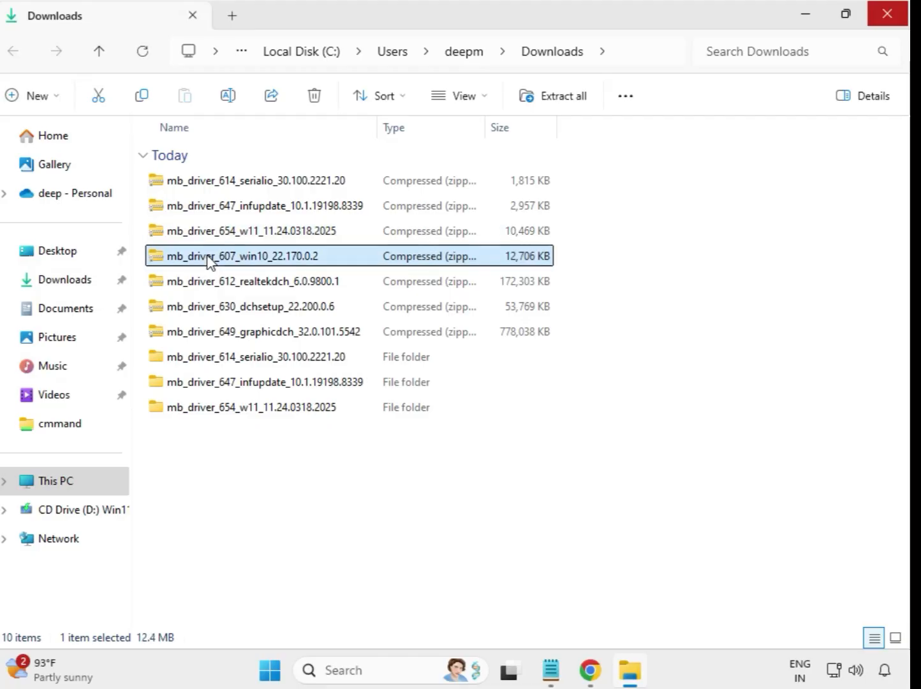
pyautogui.rightClick(209, 260)
pyautogui.click(284, 295)
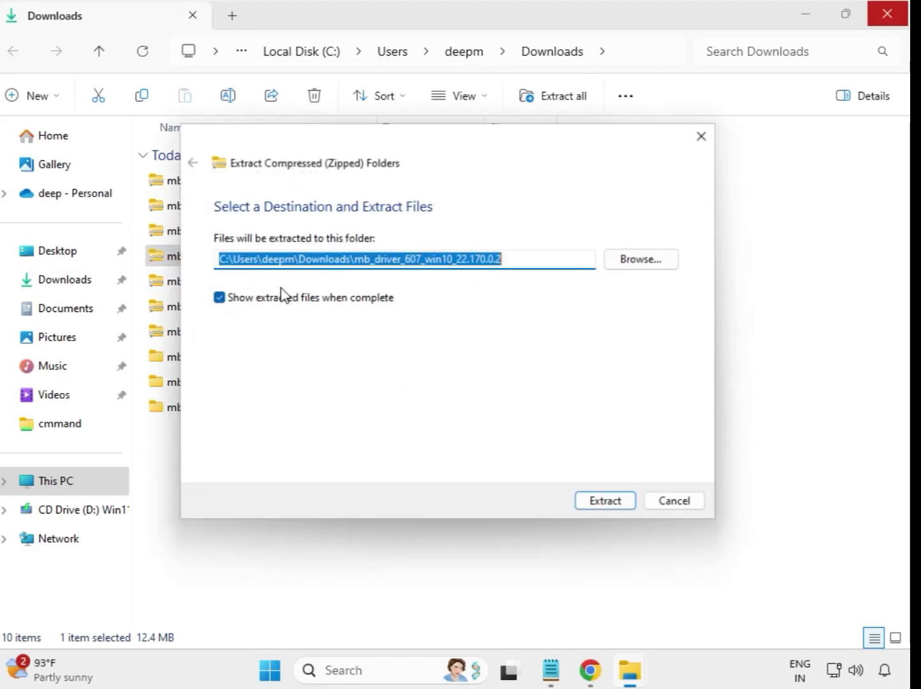
pyautogui.click(614, 508)
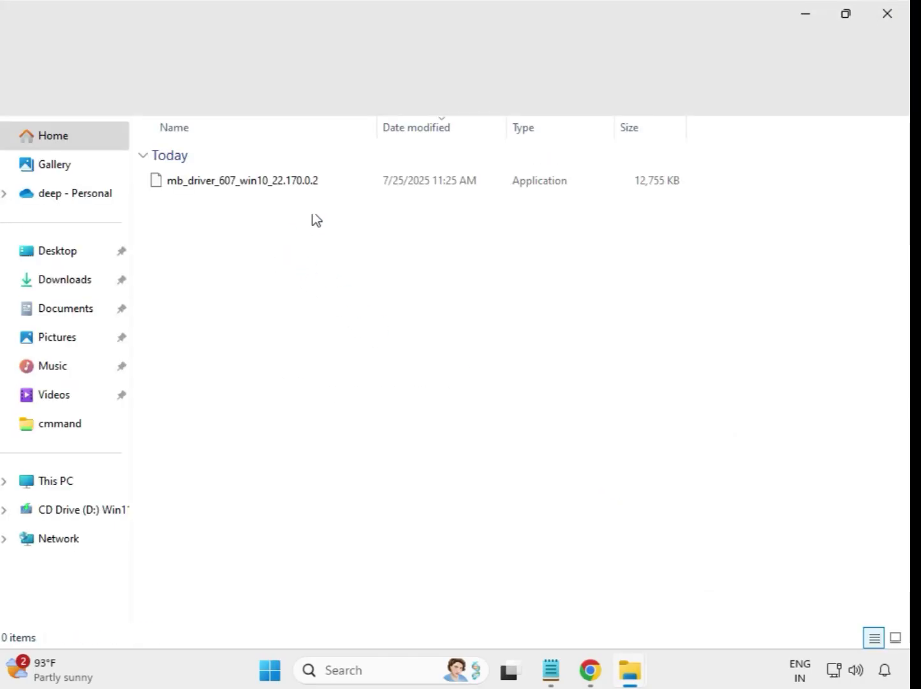
pyautogui.click(899, 10)
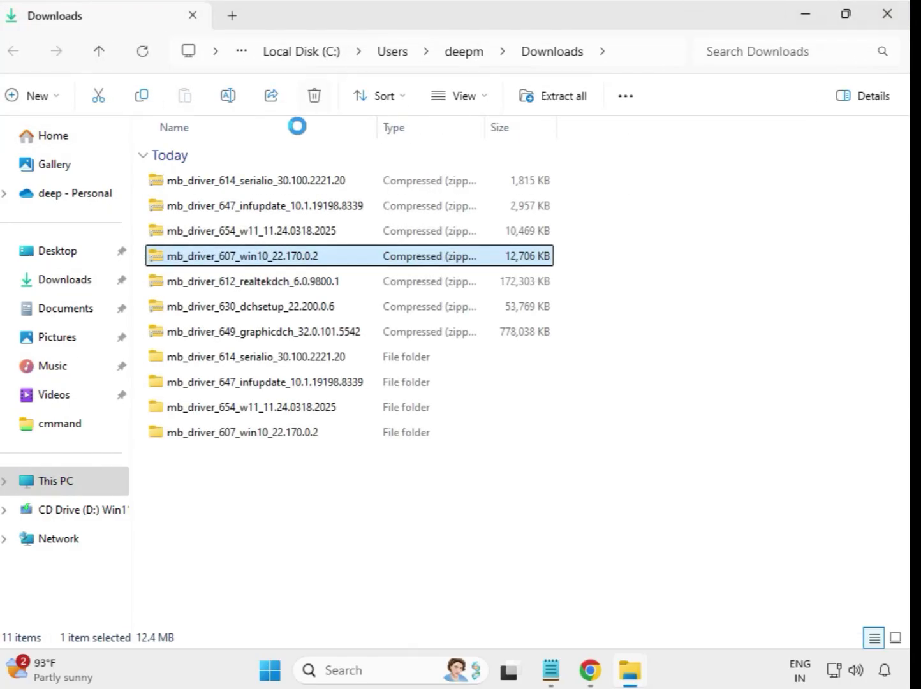
# Extract the mb_driver_612_realtekdch_6.0.9800.1 archive to its default folder in Downloads and close the window showing the extracted files
pyautogui.click(262, 291)
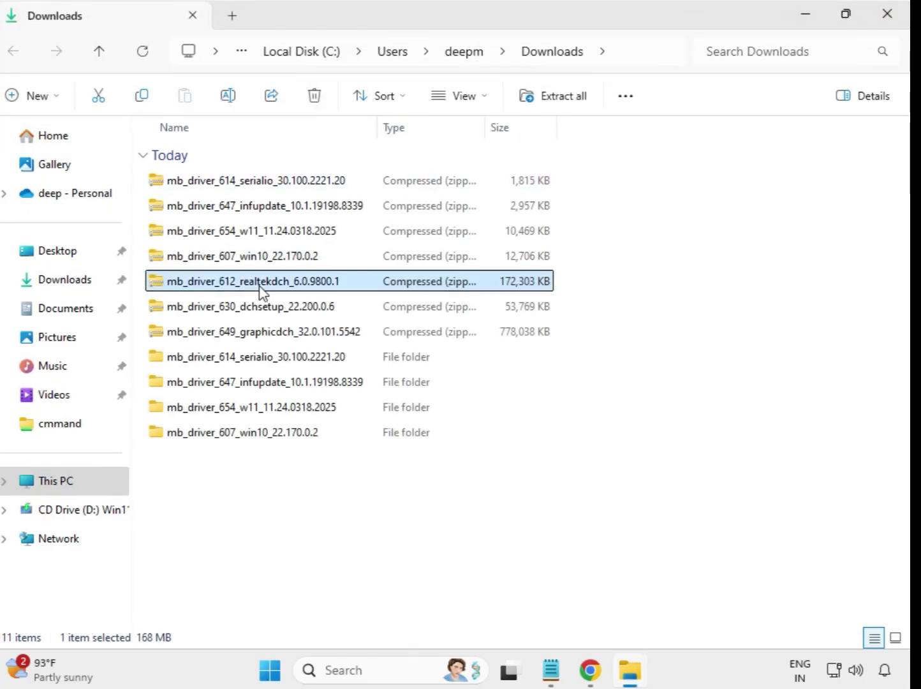
pyautogui.rightClick(259, 286)
pyautogui.click(356, 288)
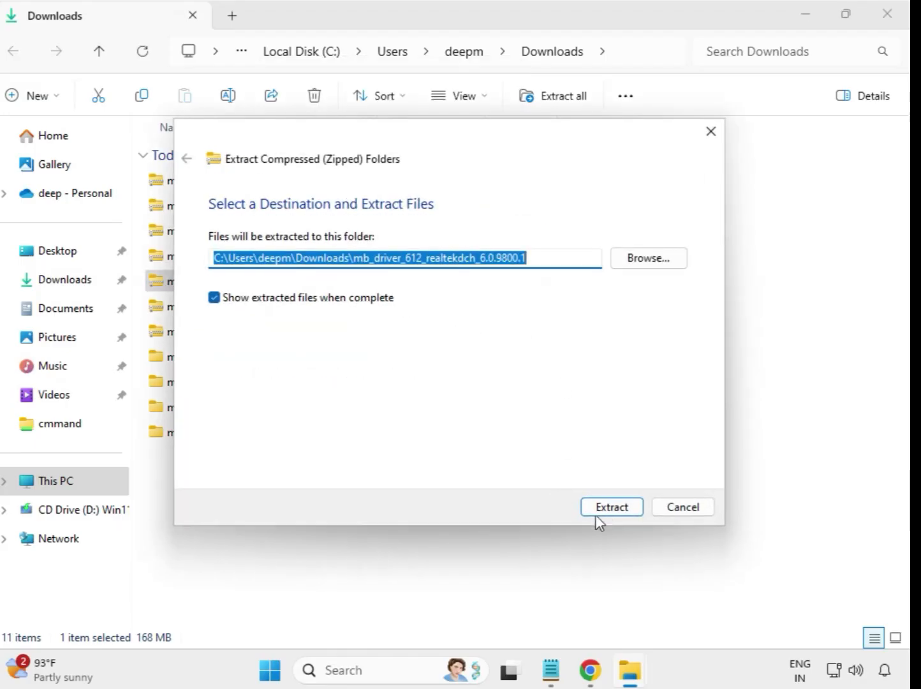
pyautogui.click(603, 511)
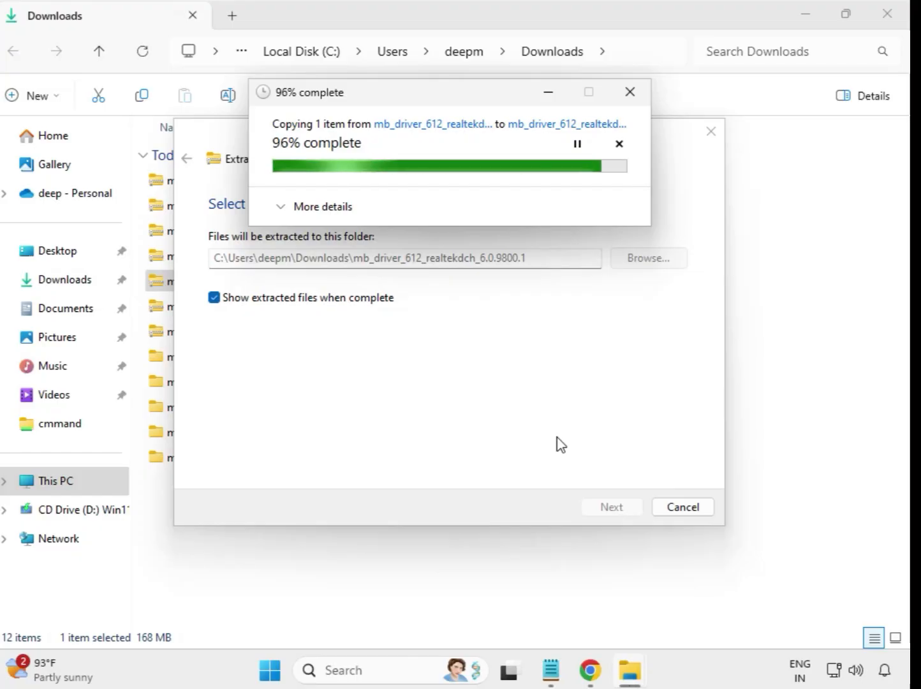
pyautogui.click(888, 14)
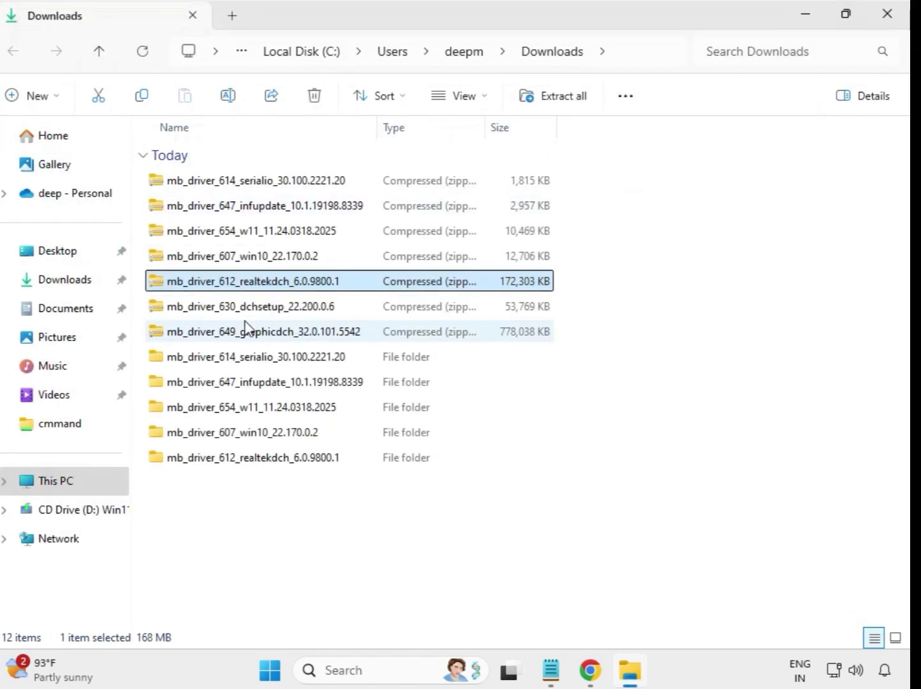
# Extract the mb_driver_630_dchsetup_22.200.0.6 archive to its default folder in Downloads and close the window showing the extracted files
pyautogui.click(254, 307)
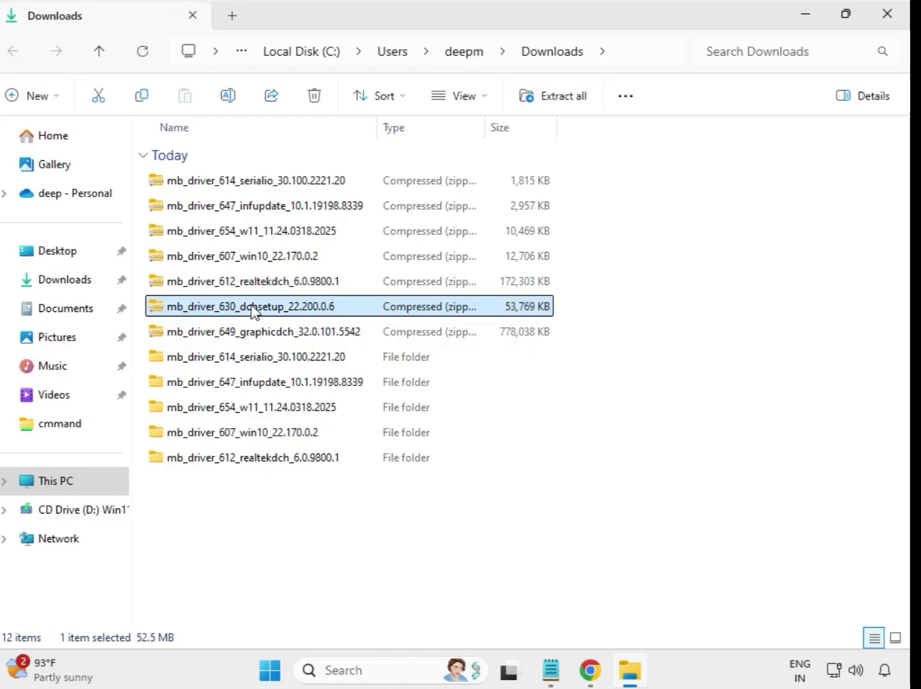
pyautogui.rightClick(253, 309)
pyautogui.click(319, 298)
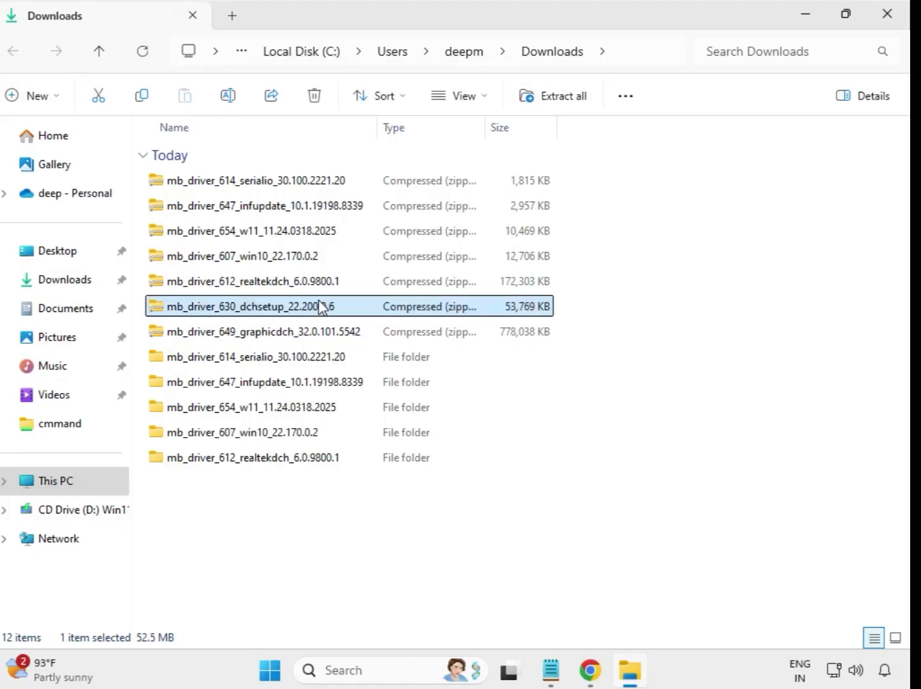
pyautogui.click(601, 508)
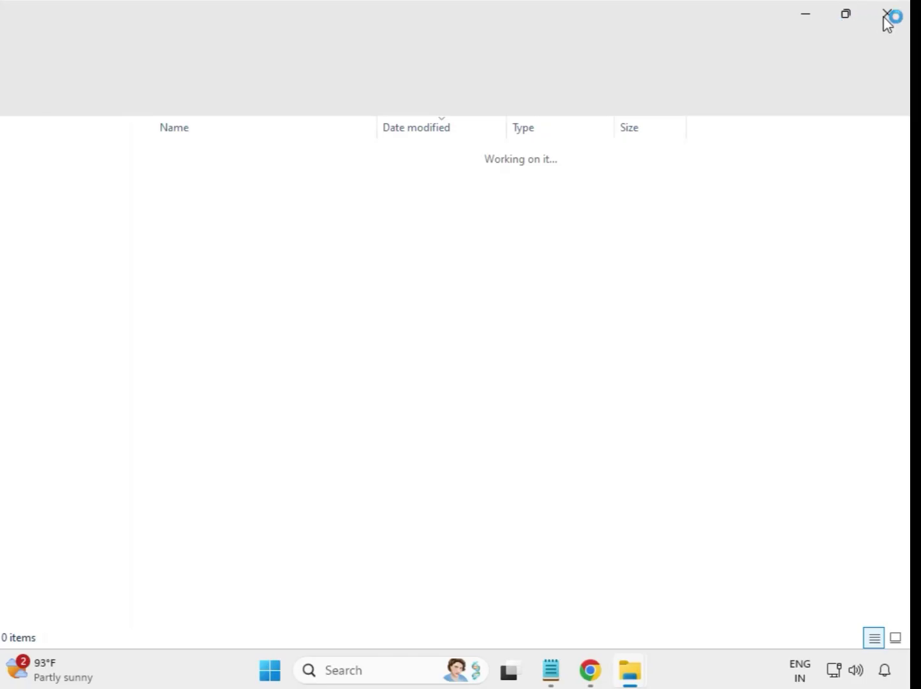
pyautogui.click(886, 18)
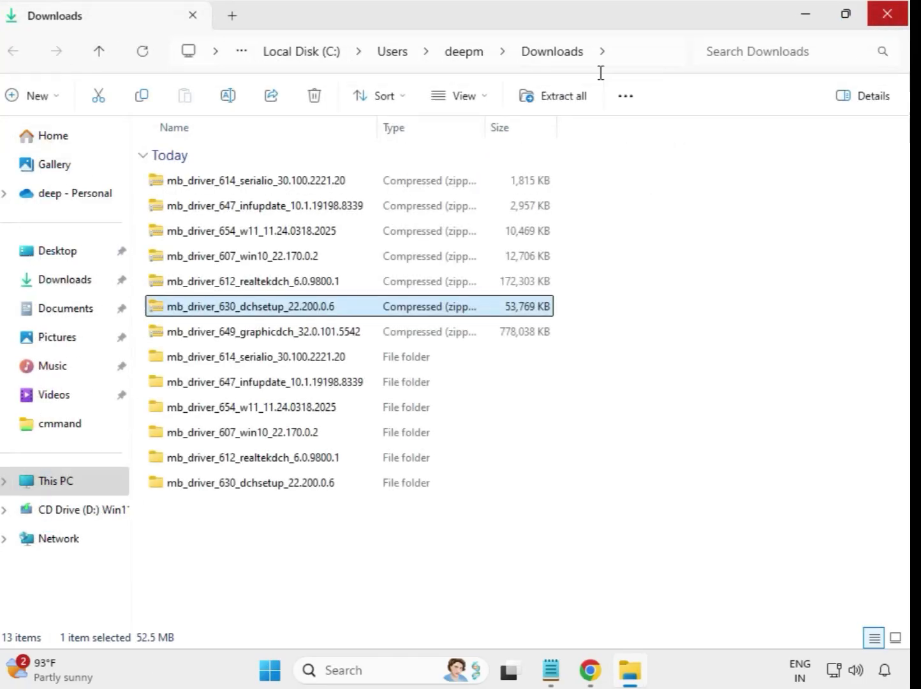
# Extract the mb_driver_649_graphicdch_32.0.101.5542 archive to its default folder in Downloads and close the window showing the extracted files
pyautogui.click(279, 342)
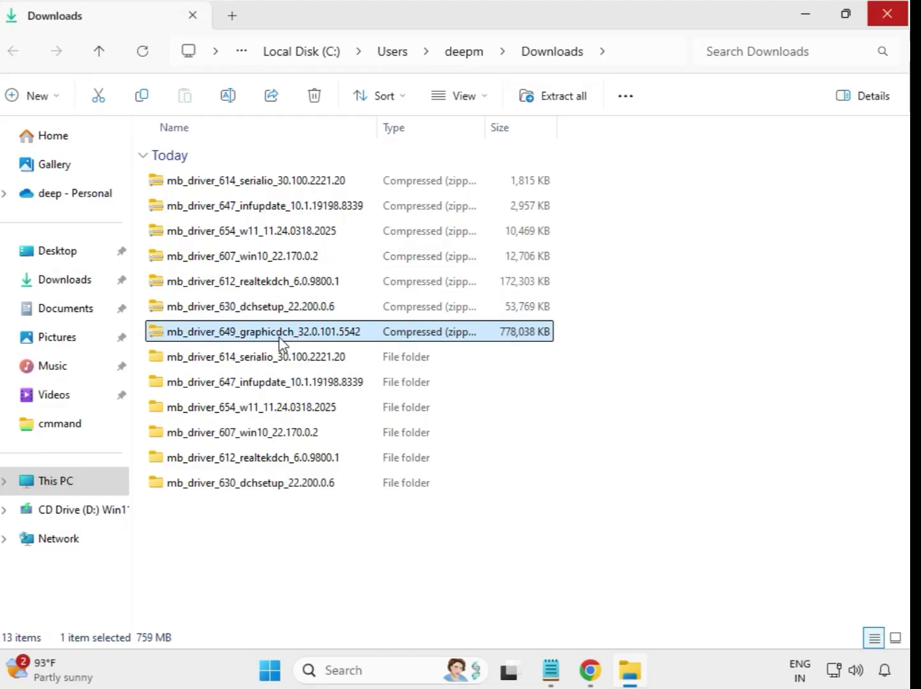
pyautogui.rightClick(279, 342)
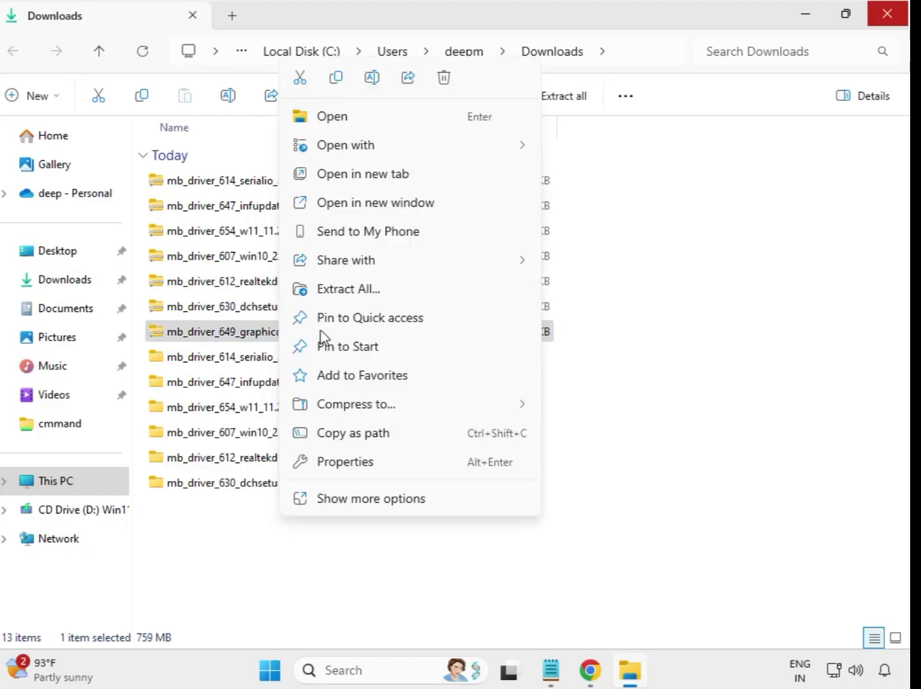
pyautogui.click(363, 295)
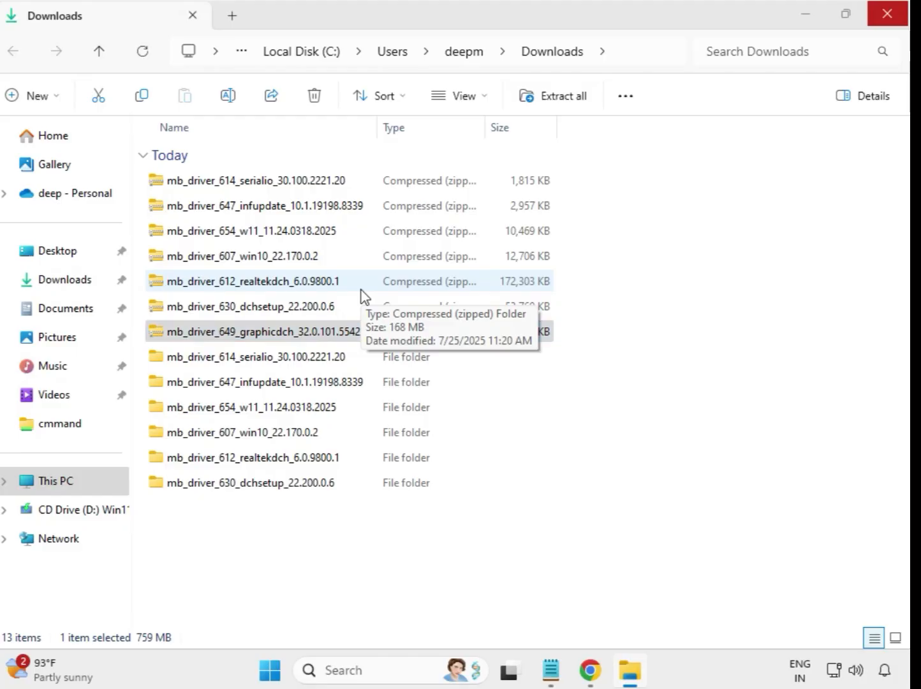
pyautogui.click(611, 508)
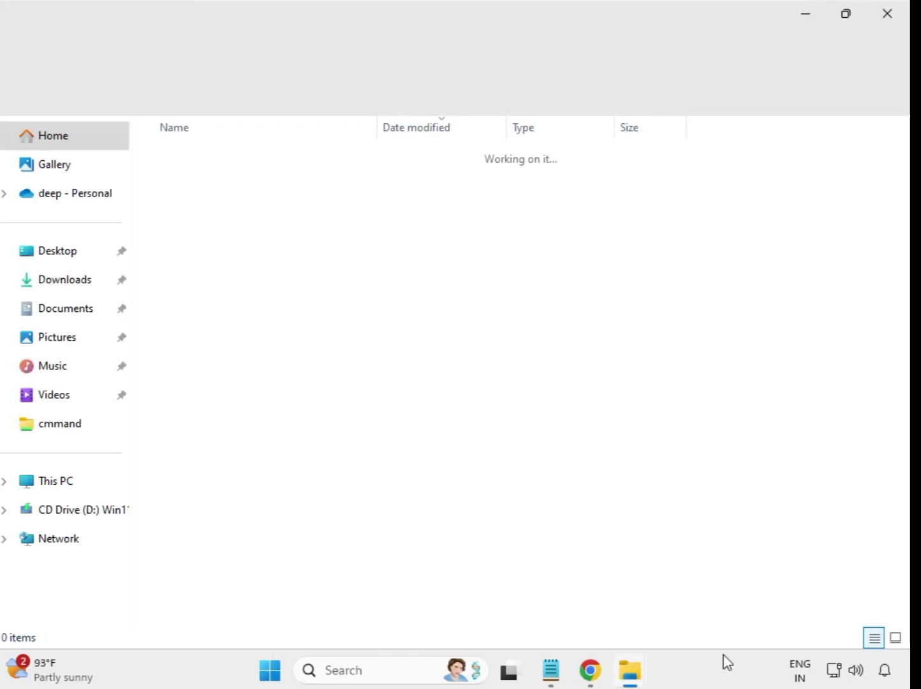
pyautogui.click(889, 14)
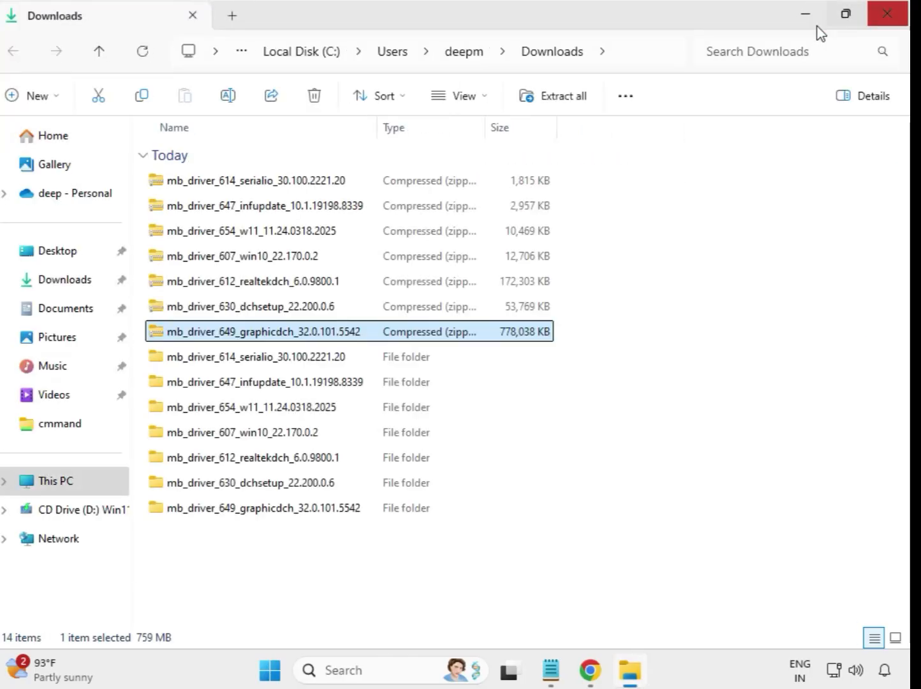
# Refresh the Downloads folder and look over the extracted driver folders, leaving none of them selected
pyautogui.click(588, 547)
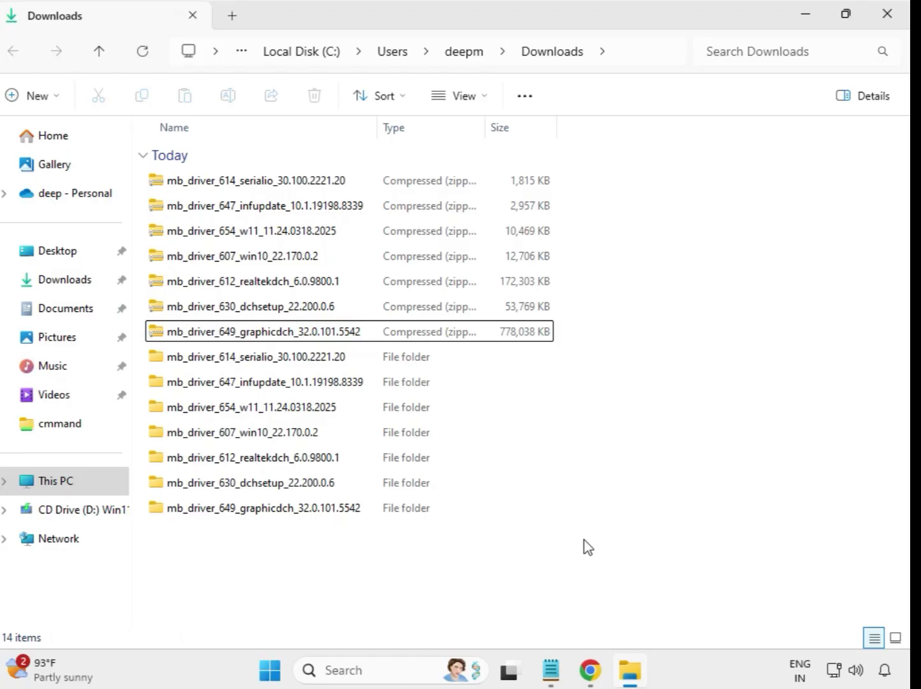
pyautogui.rightClick(345, 551)
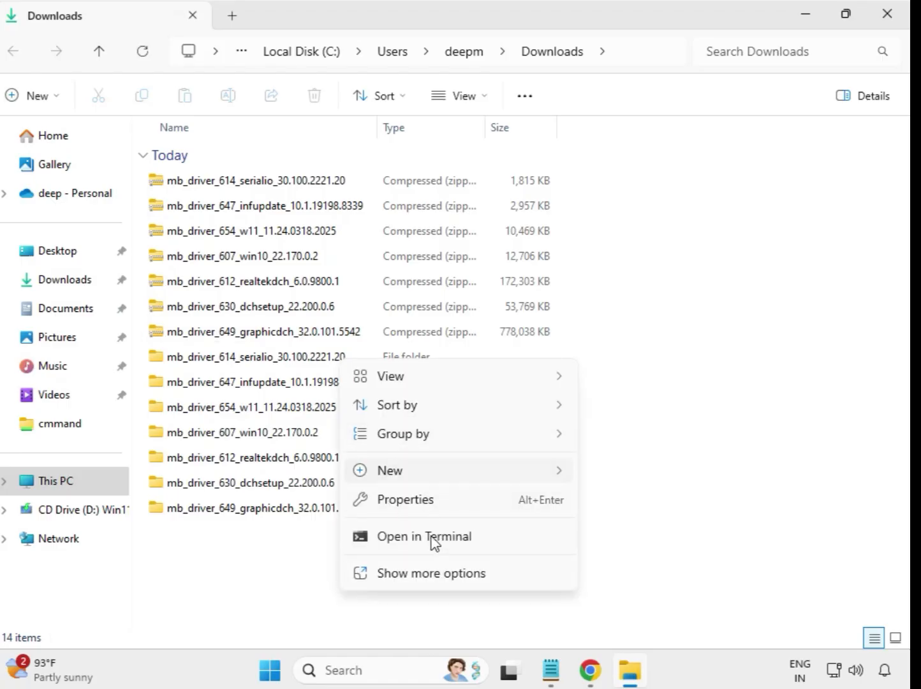
pyautogui.click(444, 573)
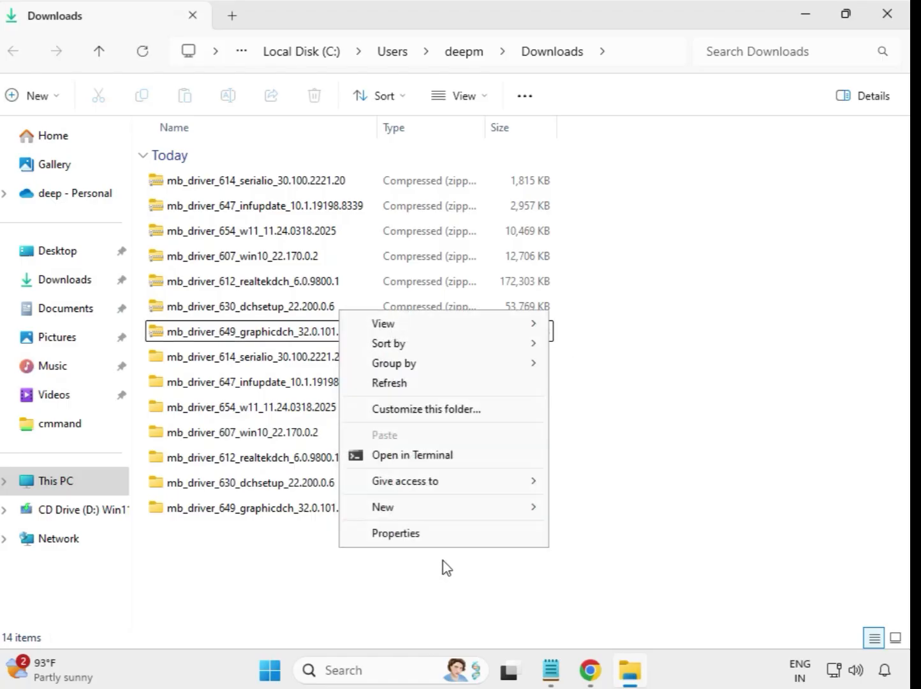
pyautogui.click(396, 383)
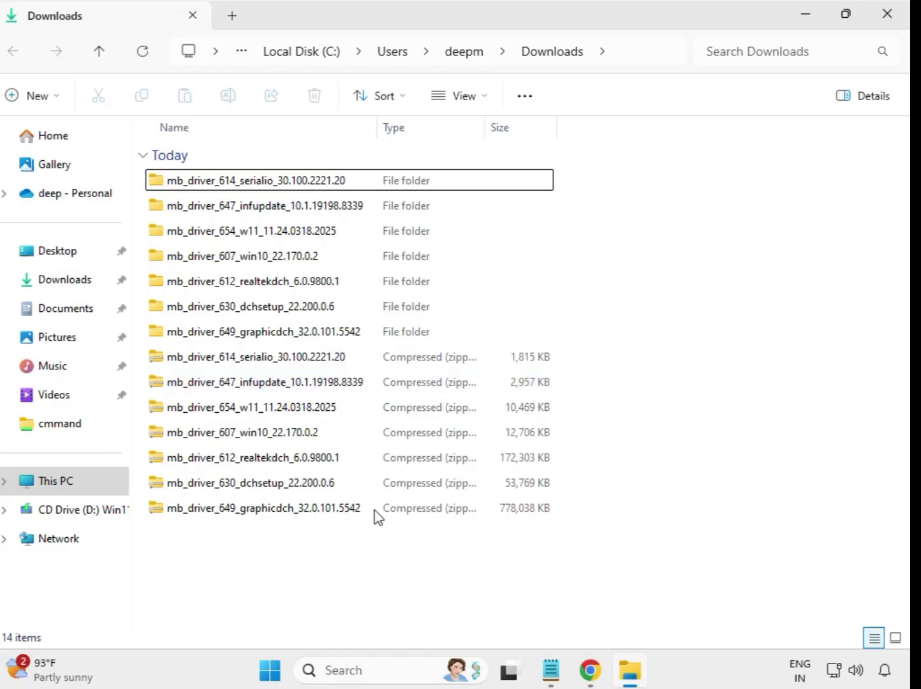
pyautogui.moveTo(563, 330); pyautogui.dragTo(350, 175)
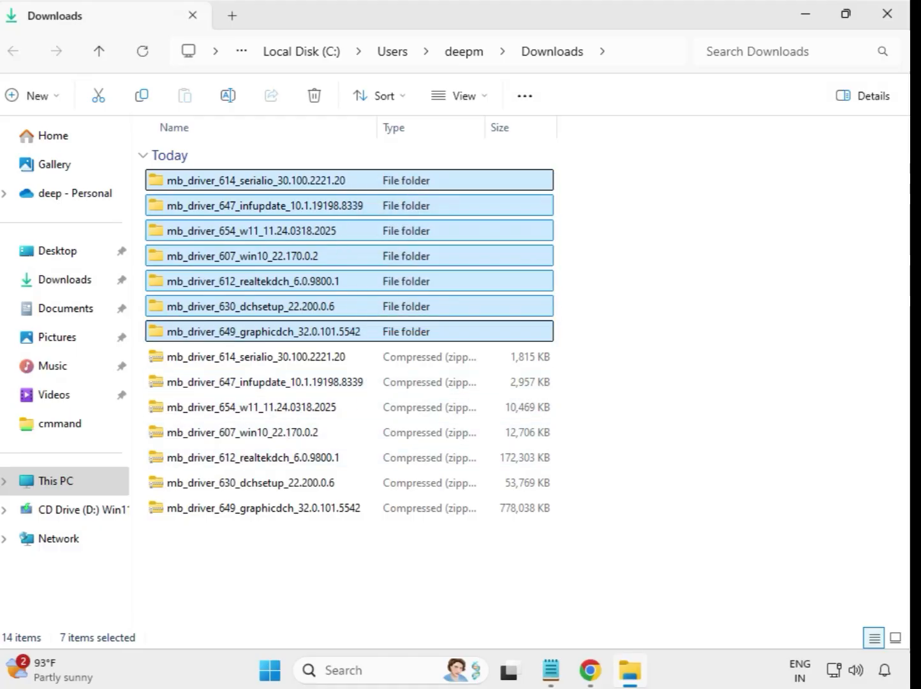
pyautogui.click(587, 228)
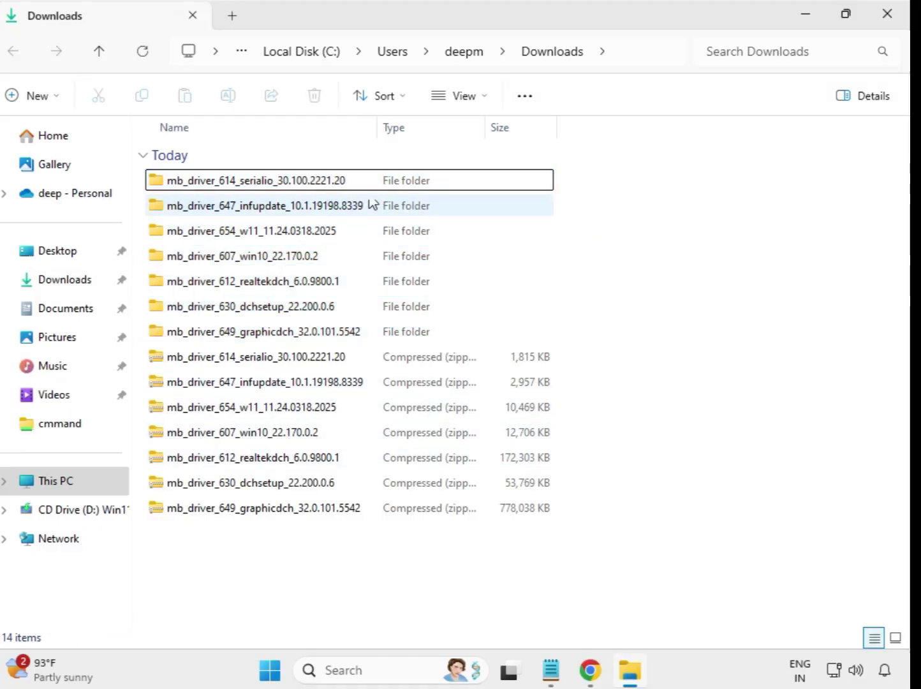
# Run the mb_driver_614_serialio_30.100.2221.20 installer from its extracted folder as administrator, allow it to make changes, and return to Downloads
pyautogui.doubleClick(257, 182)
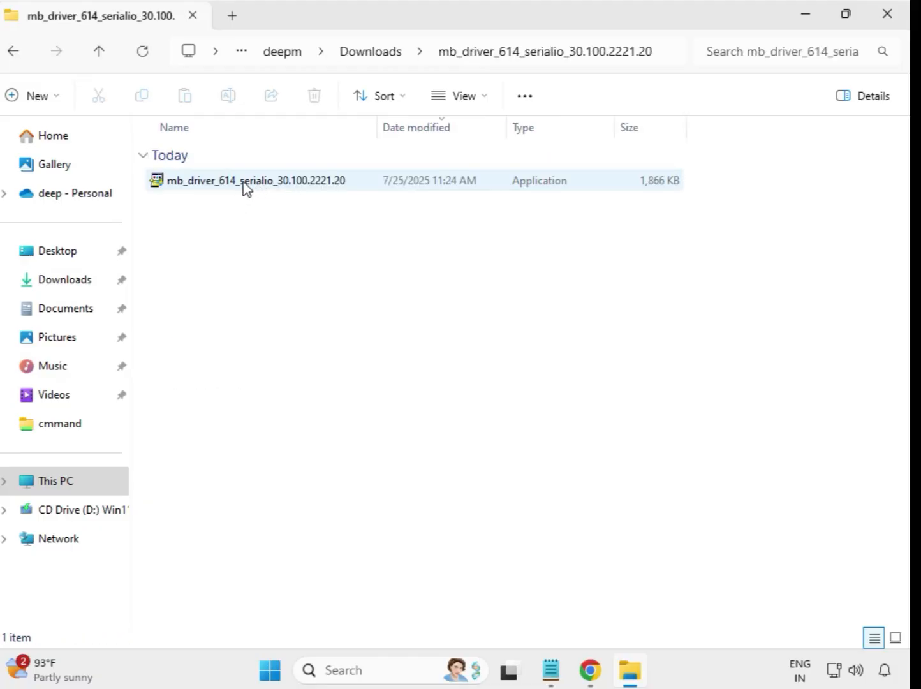
pyautogui.click(245, 187)
pyautogui.rightClick(245, 187)
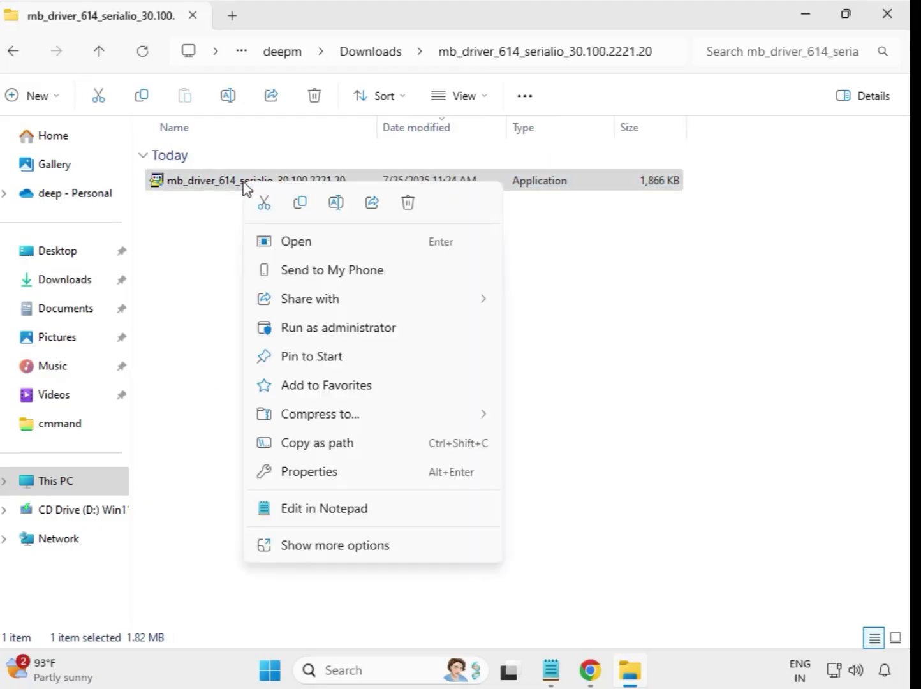
pyautogui.click(325, 328)
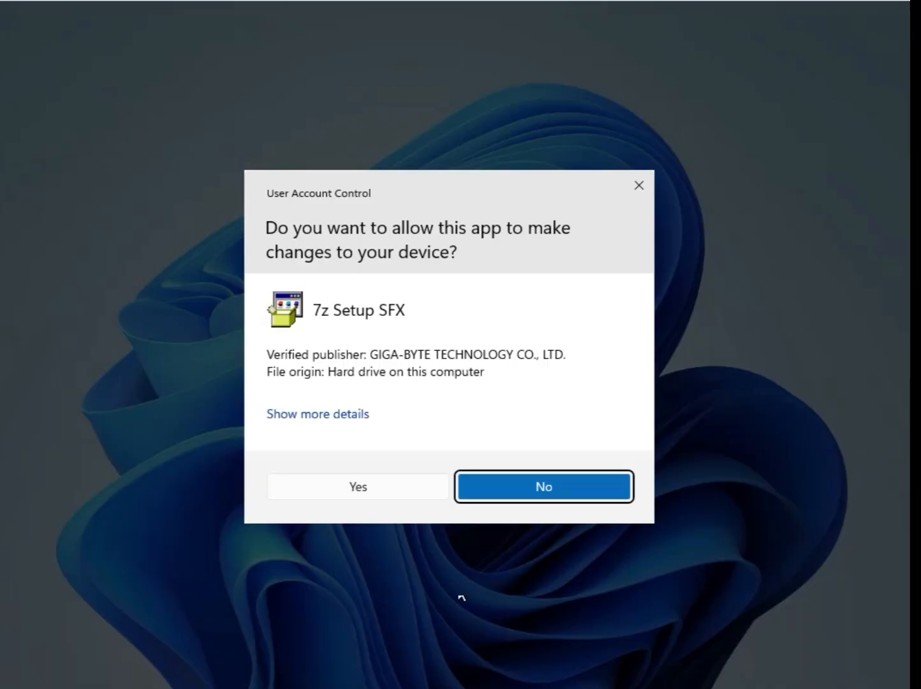
pyautogui.click(367, 488)
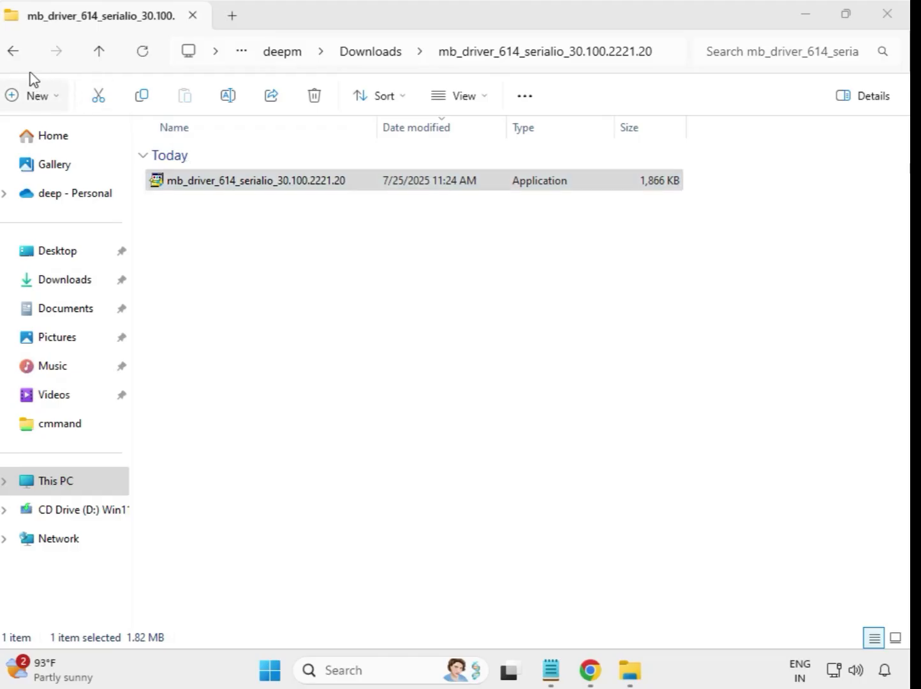
pyautogui.click(18, 57)
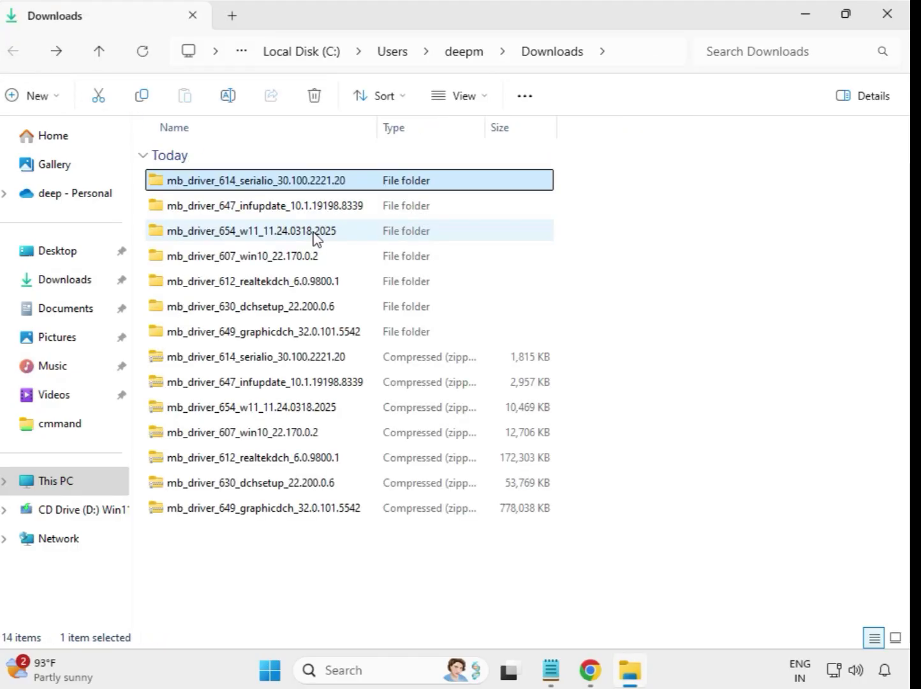
# Run the mb_driver_647_infupdate_10.1.19198.8339 installer from its extracted folder as administrator, allow it to make changes, and return to Downloads
pyautogui.doubleClick(306, 207)
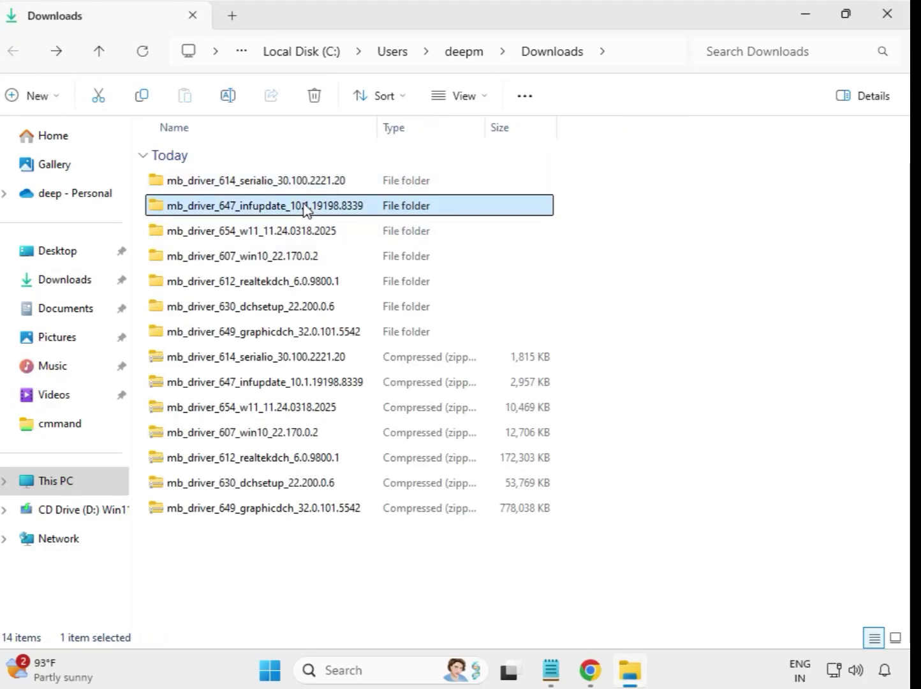
pyautogui.click(309, 187)
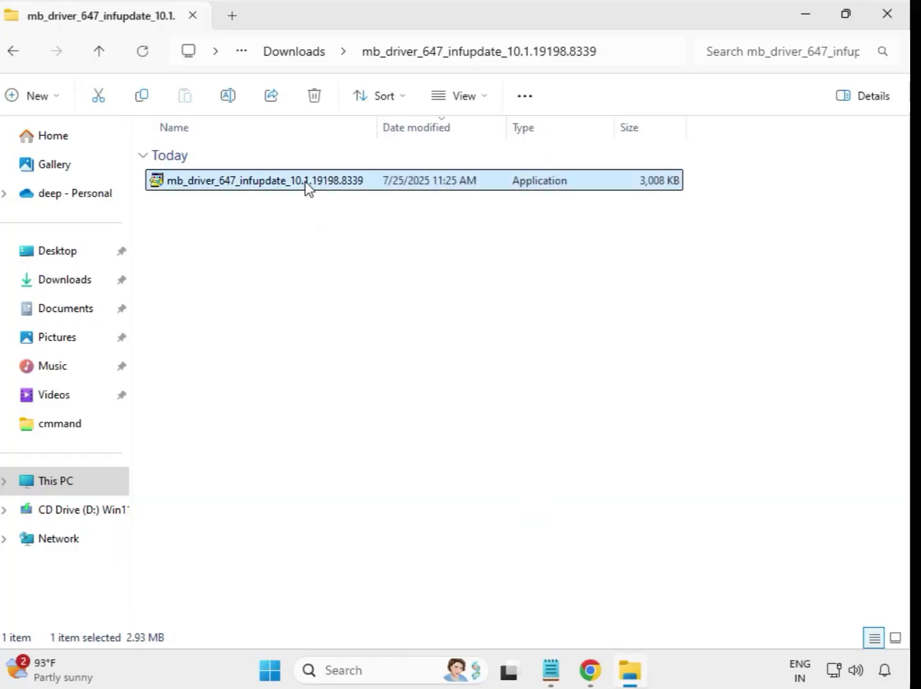
pyautogui.rightClick(308, 188)
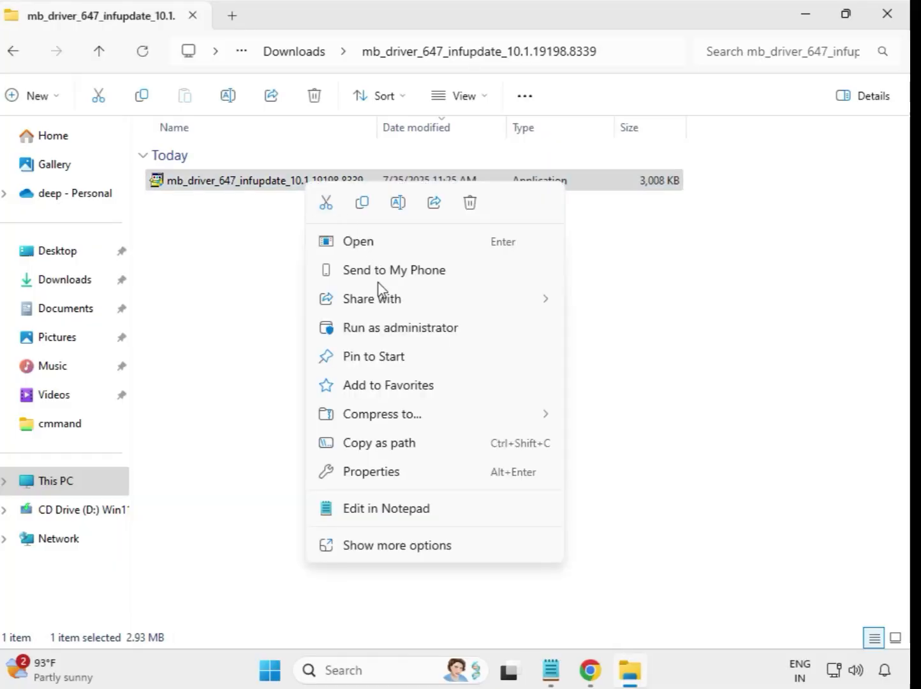
pyautogui.click(400, 329)
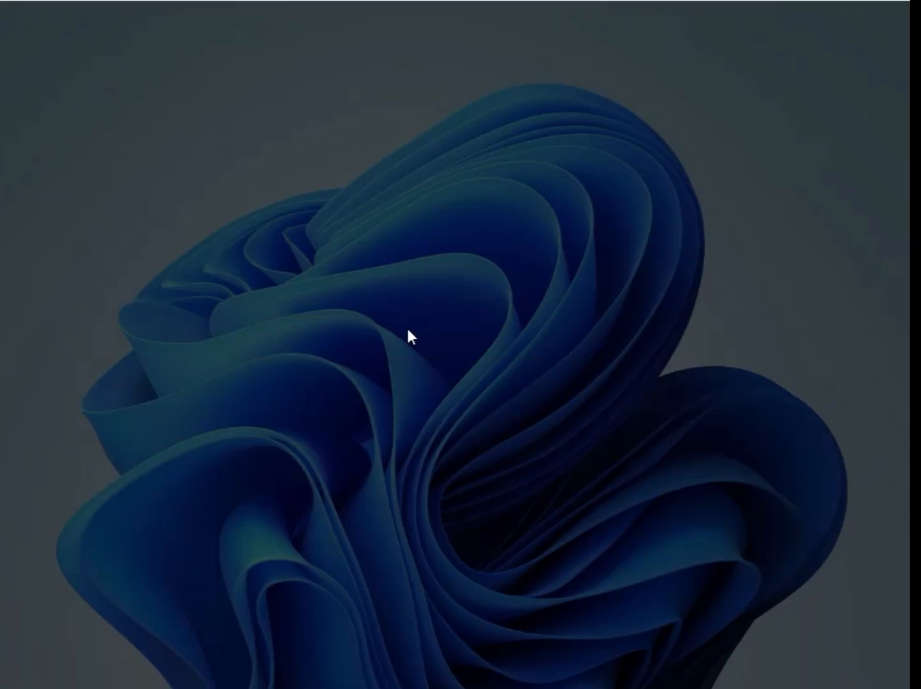
pyautogui.click(419, 496)
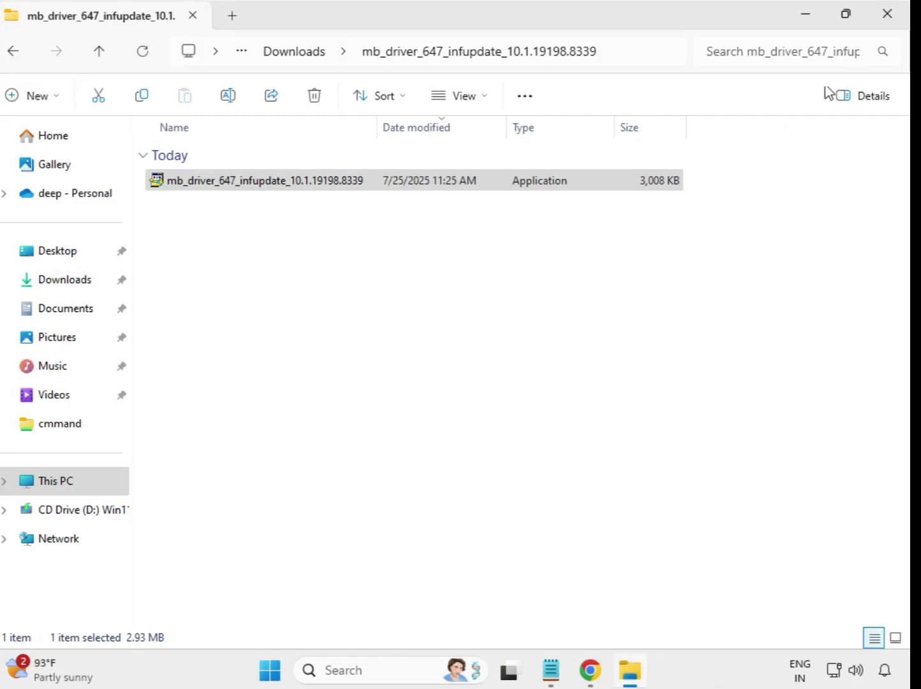
pyautogui.click(279, 55)
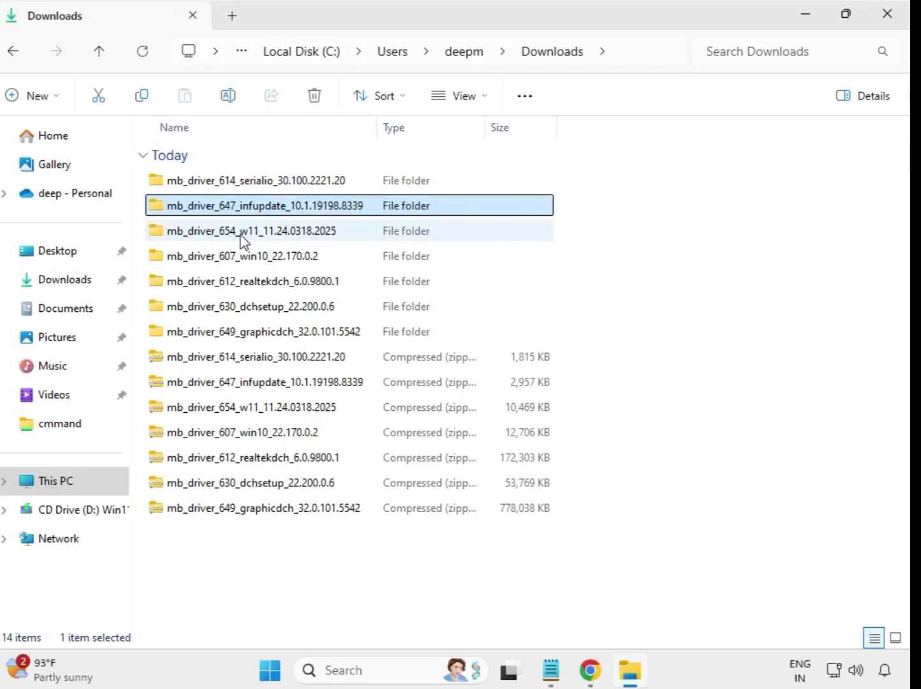
# Run the mb_driver_654_w11_11.24.0318.2025 installer from its extracted folder as administrator, allow it to make changes, and return to Downloads
pyautogui.doubleClick(259, 237)
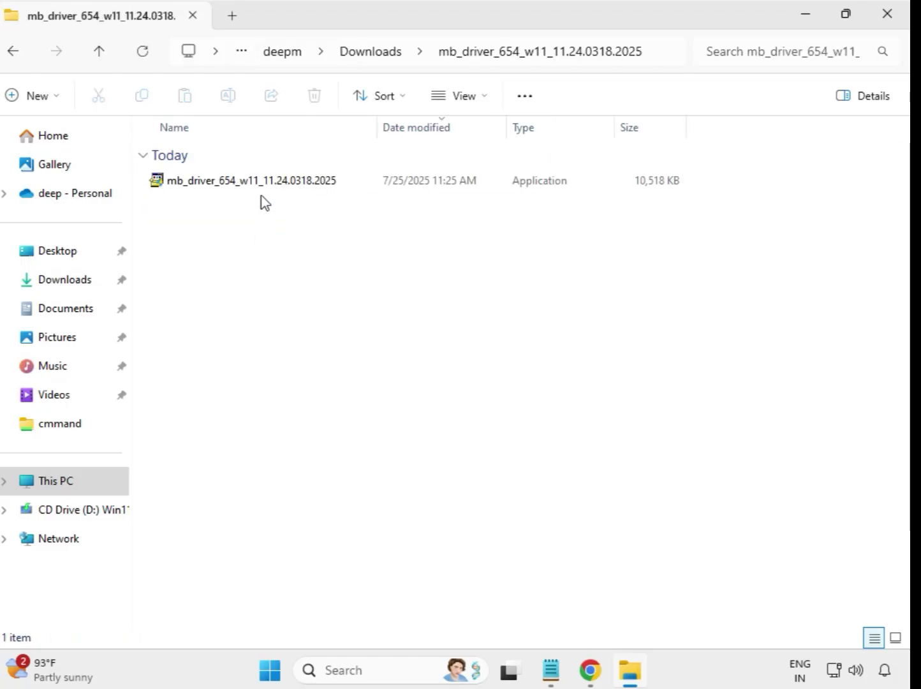
pyautogui.click(272, 189)
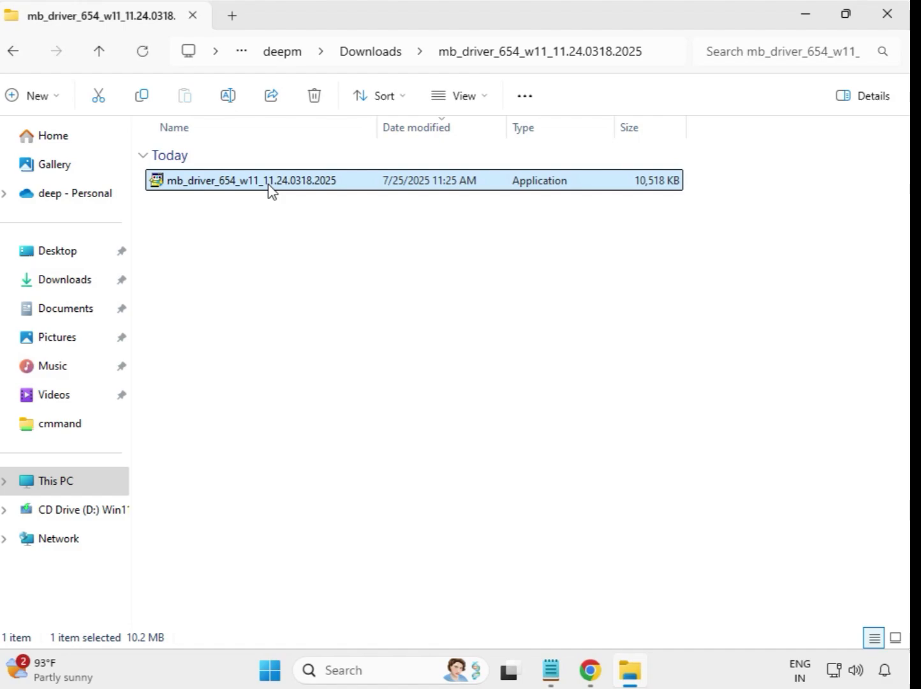
pyautogui.rightClick(271, 189)
pyautogui.click(356, 330)
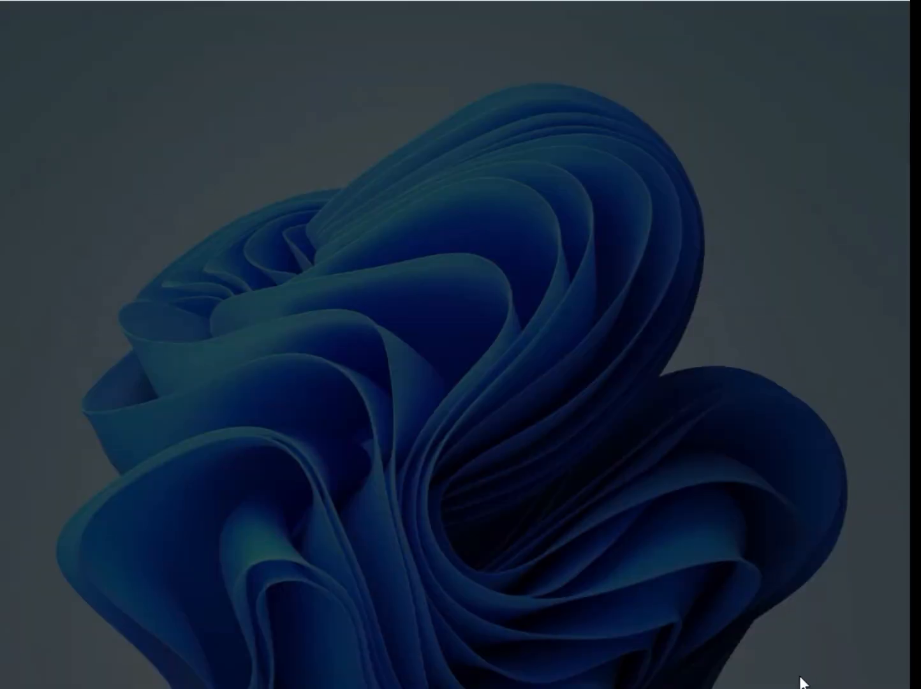
pyautogui.click(375, 492)
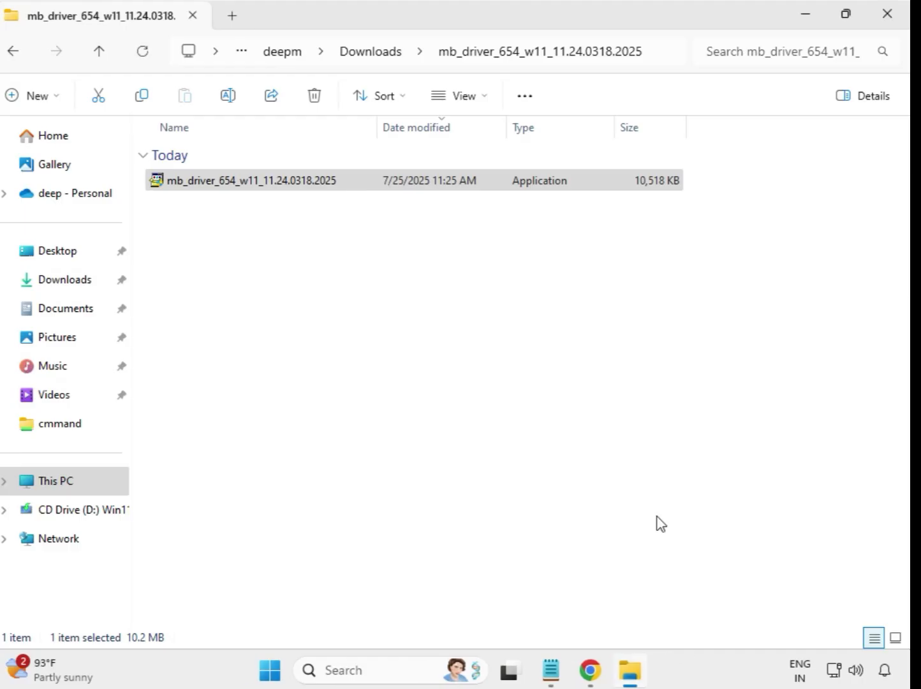
pyautogui.click(373, 53)
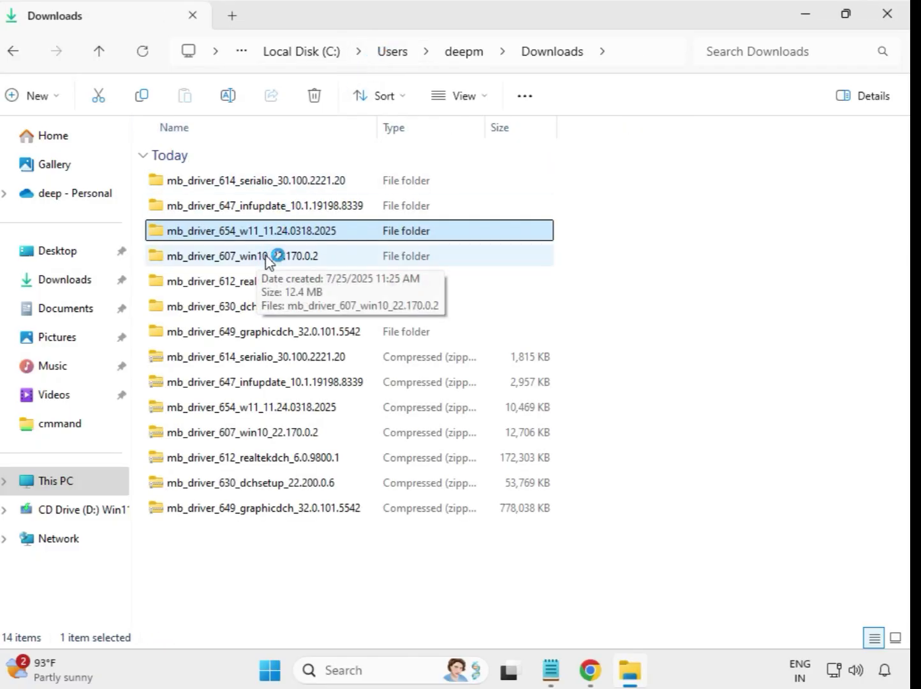
# Run the mb_driver_607_win10_22.170.0.2 installer from its extracted folder as administrator, allow it to make changes, and return to Downloads
pyautogui.doubleClick(266, 257)
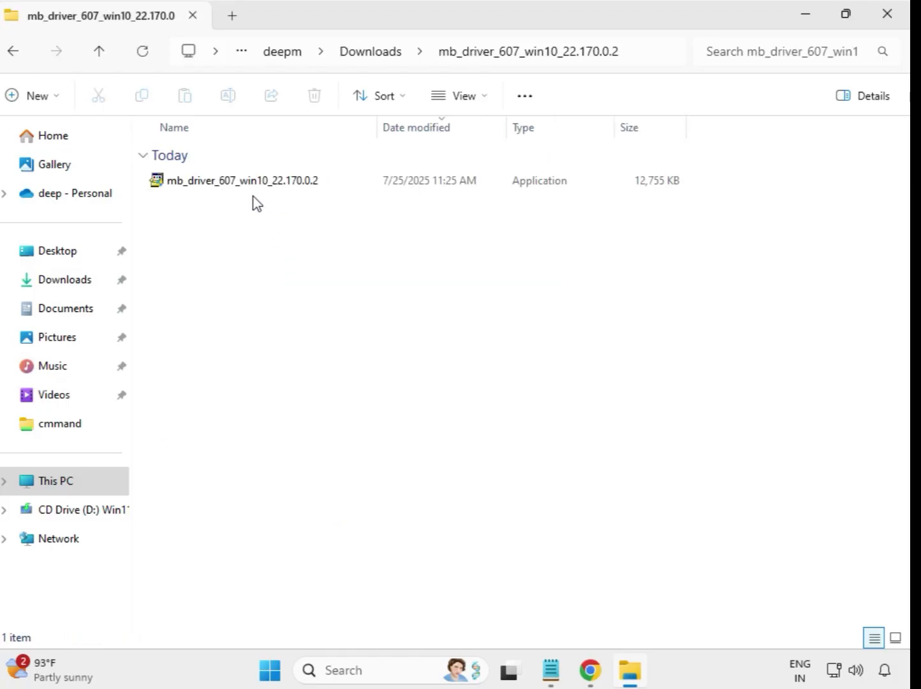
pyautogui.doubleClick(253, 183)
pyautogui.rightClick(253, 185)
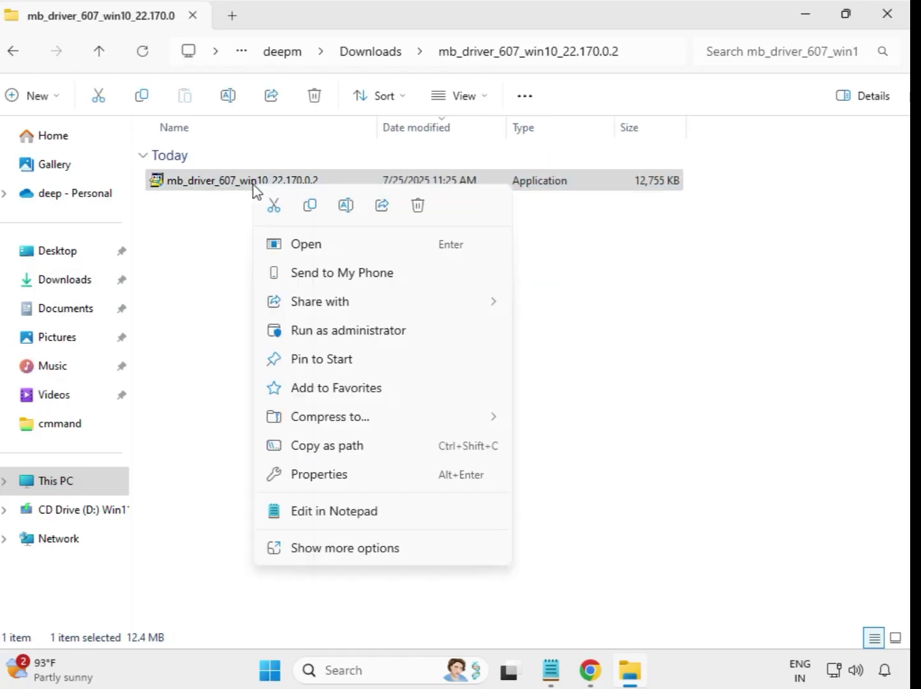
pyautogui.click(329, 329)
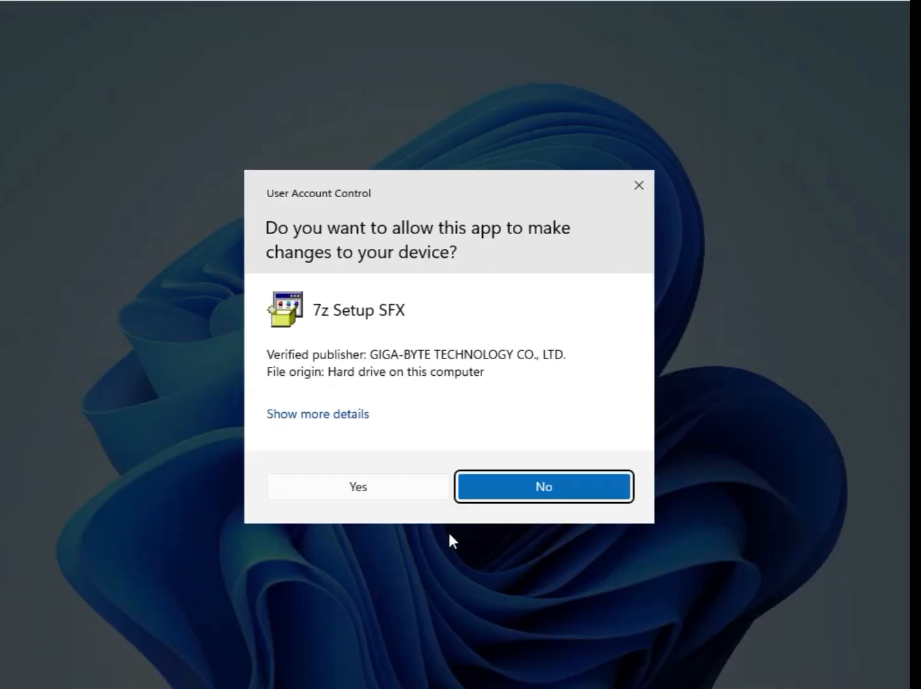
pyautogui.click(378, 487)
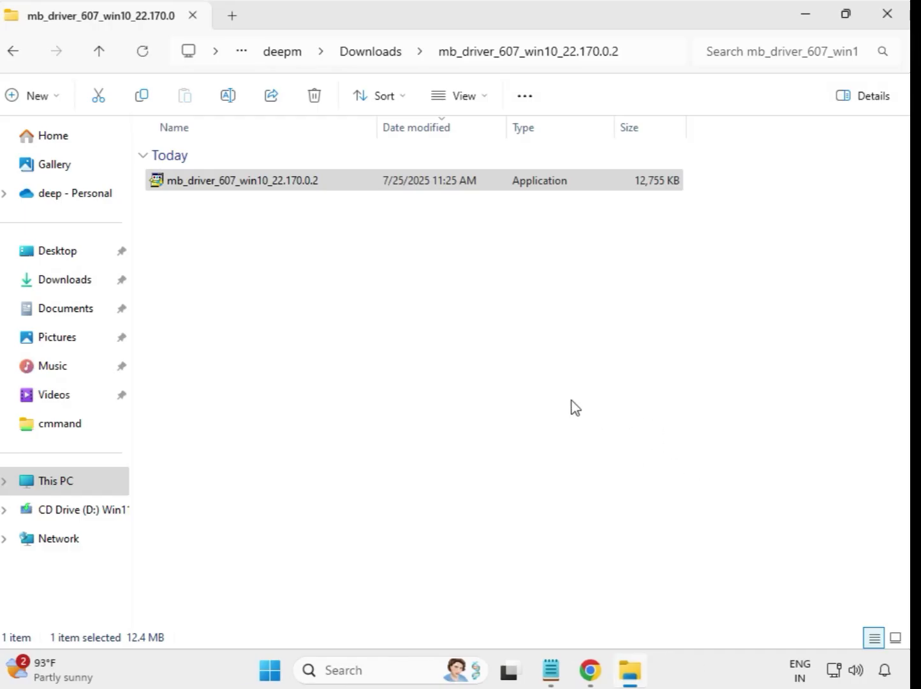
pyautogui.click(370, 52)
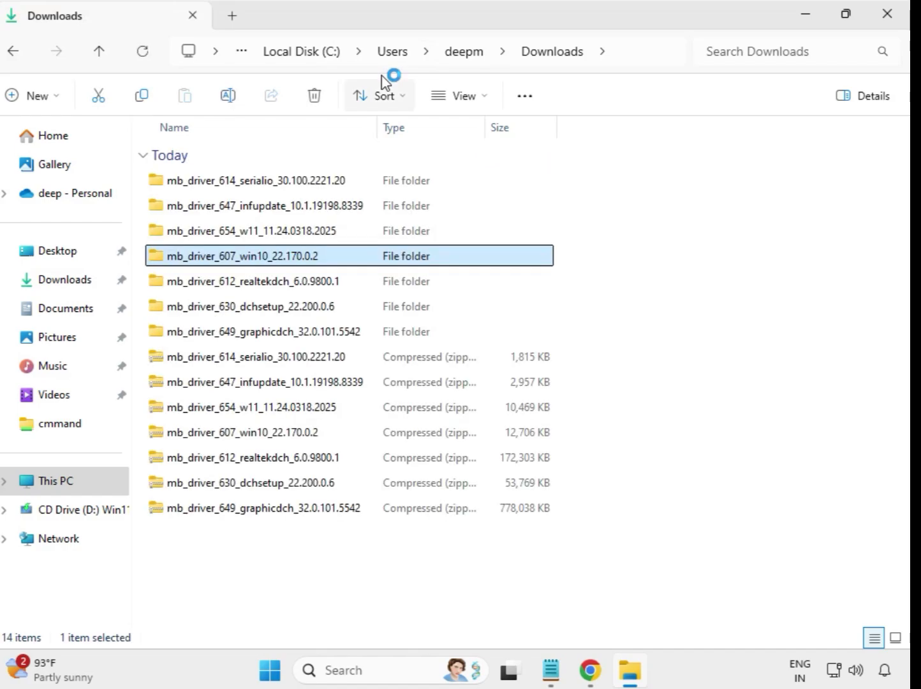
# Run the mb_driver_612_realtekdch_6.0.9800.1 installer from its extracted folder as administrator, allow it to make changes, and return to Downloads
pyautogui.click(313, 287)
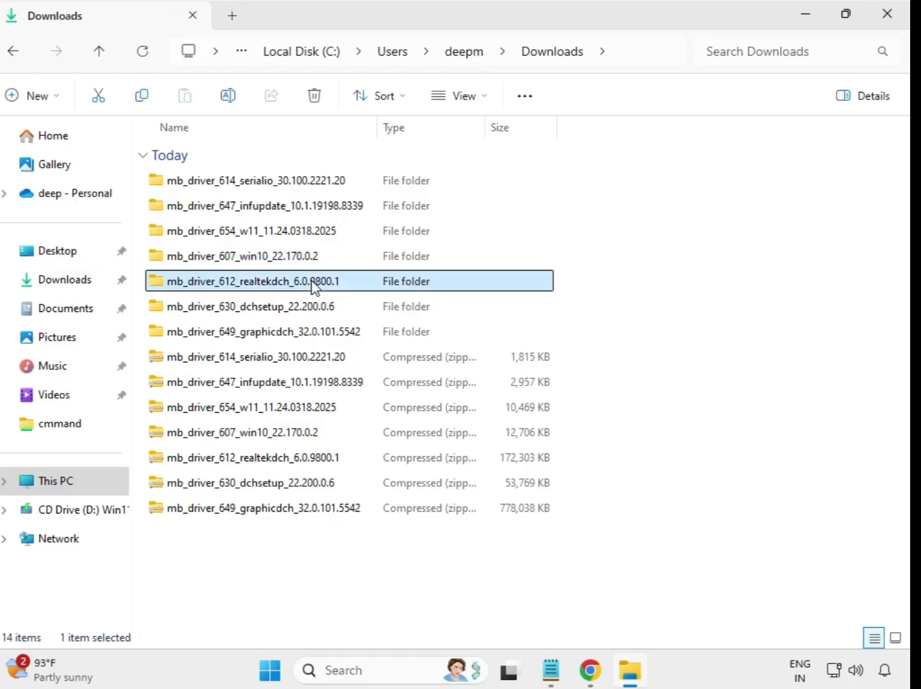
pyautogui.doubleClick(366, 286)
pyautogui.click(282, 183)
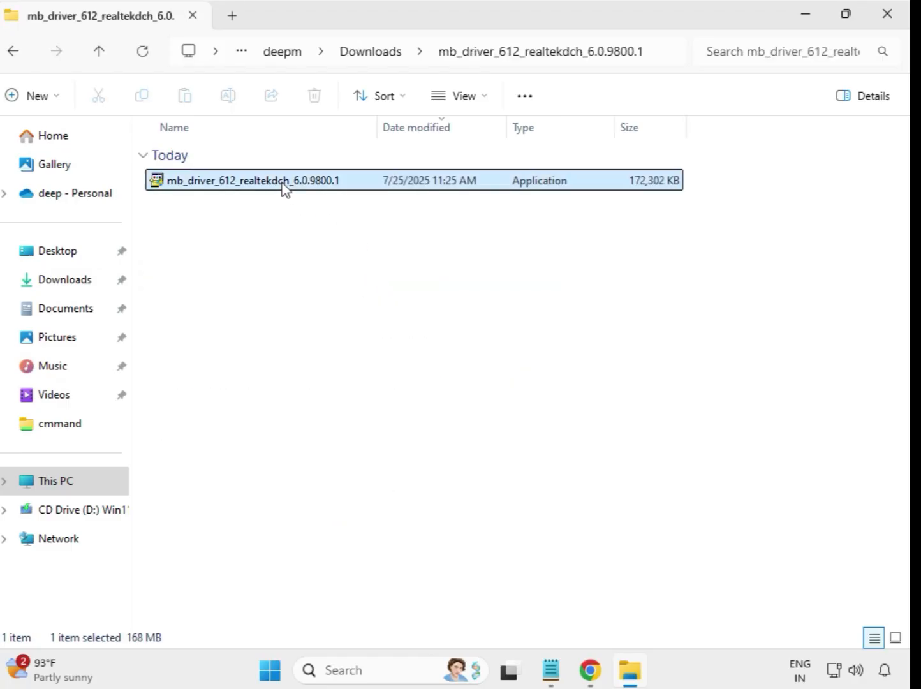
pyautogui.rightClick(283, 183)
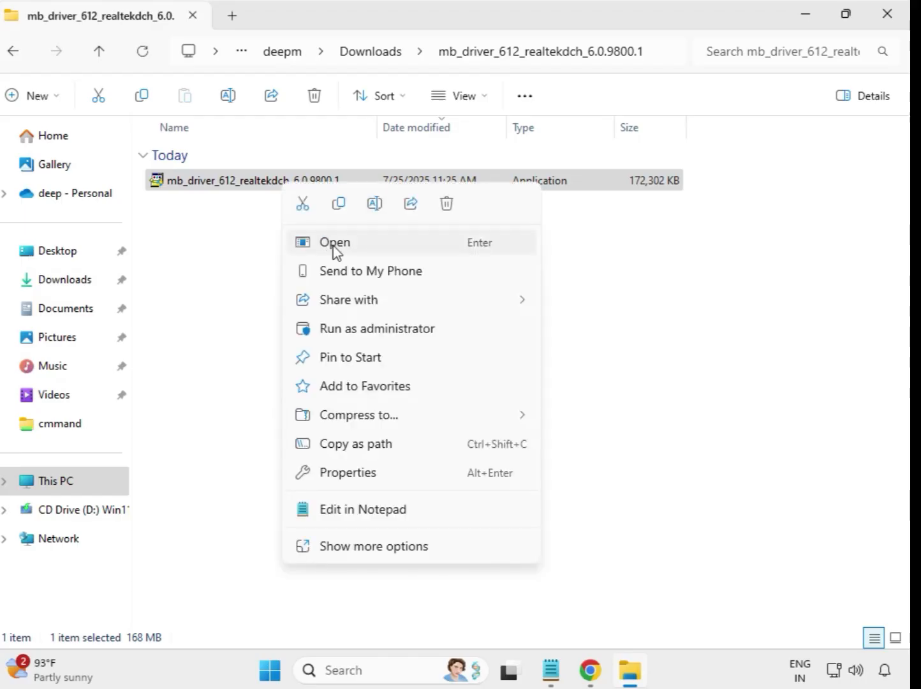
pyautogui.click(396, 337)
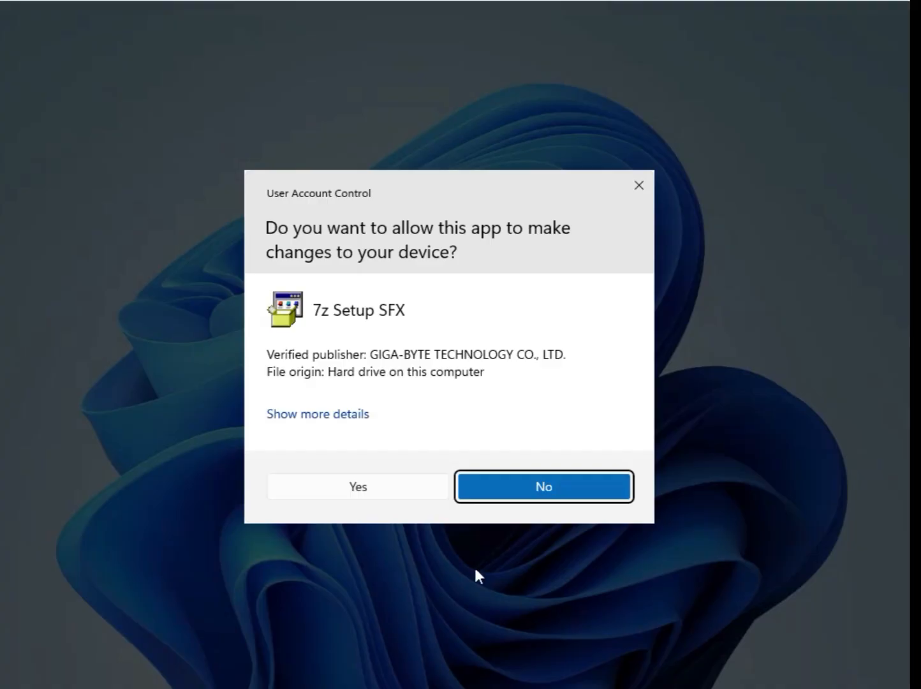
pyautogui.click(376, 487)
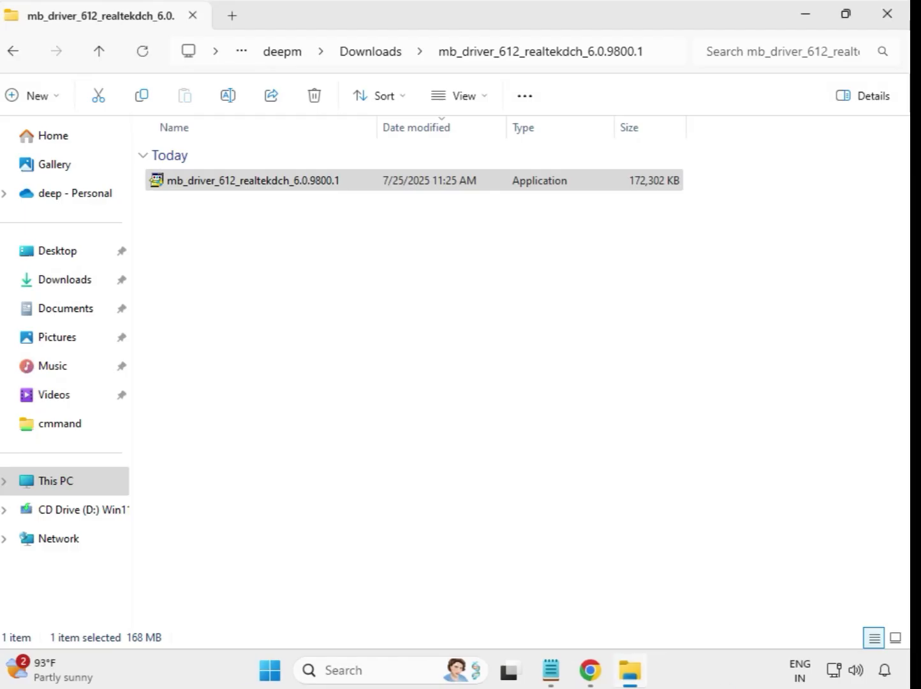
pyautogui.click(375, 62)
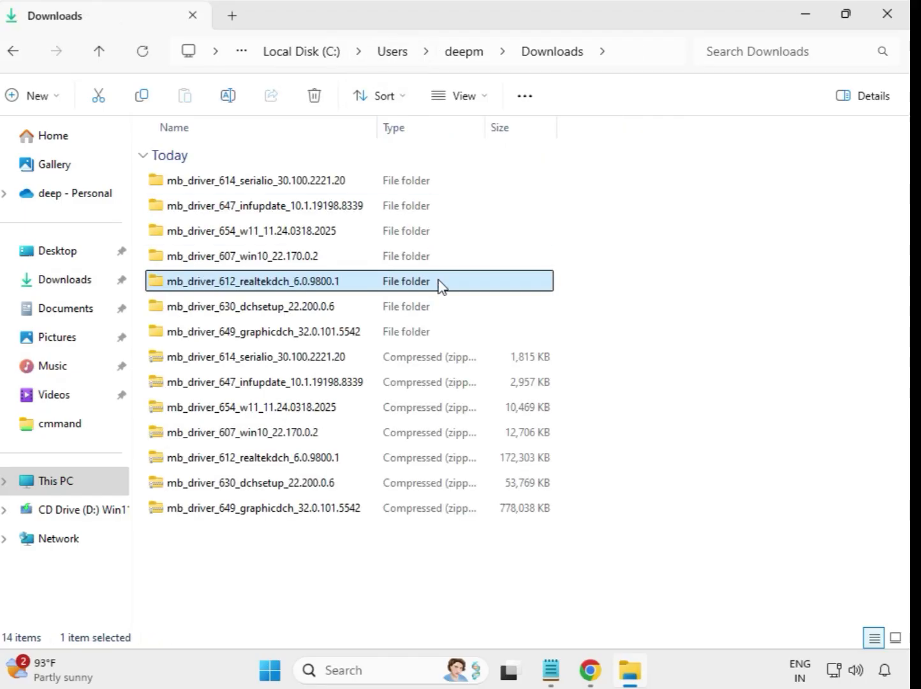
# Run the mb_driver_630_dchsetup_22.200.0.6 installer from its extracted folder as administrator, allow it to make changes, and return to Downloads
pyautogui.click(302, 314)
pyautogui.click(309, 338)
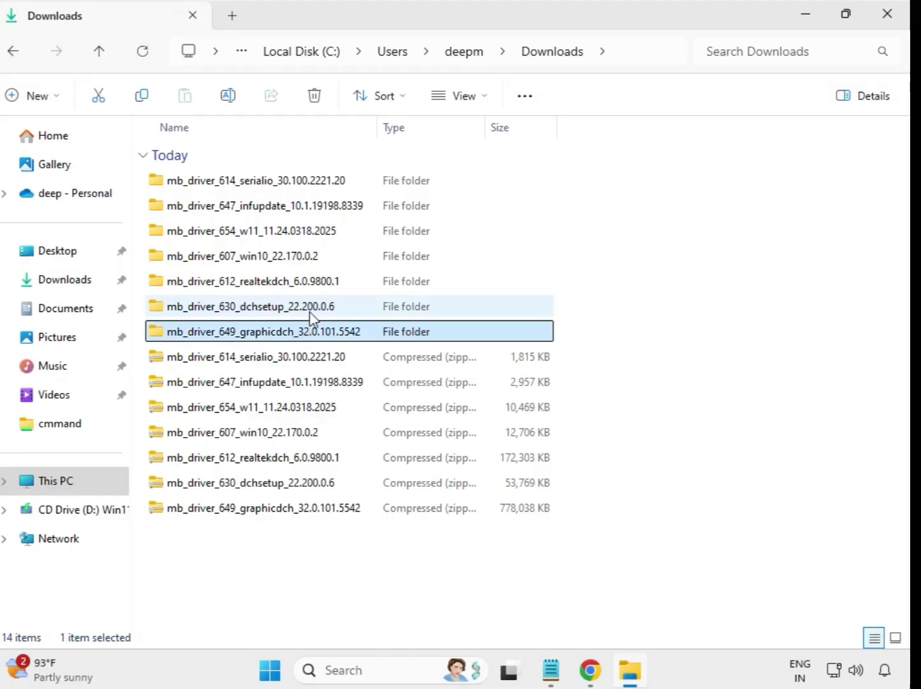
pyautogui.click(308, 315)
pyautogui.doubleClick(300, 315)
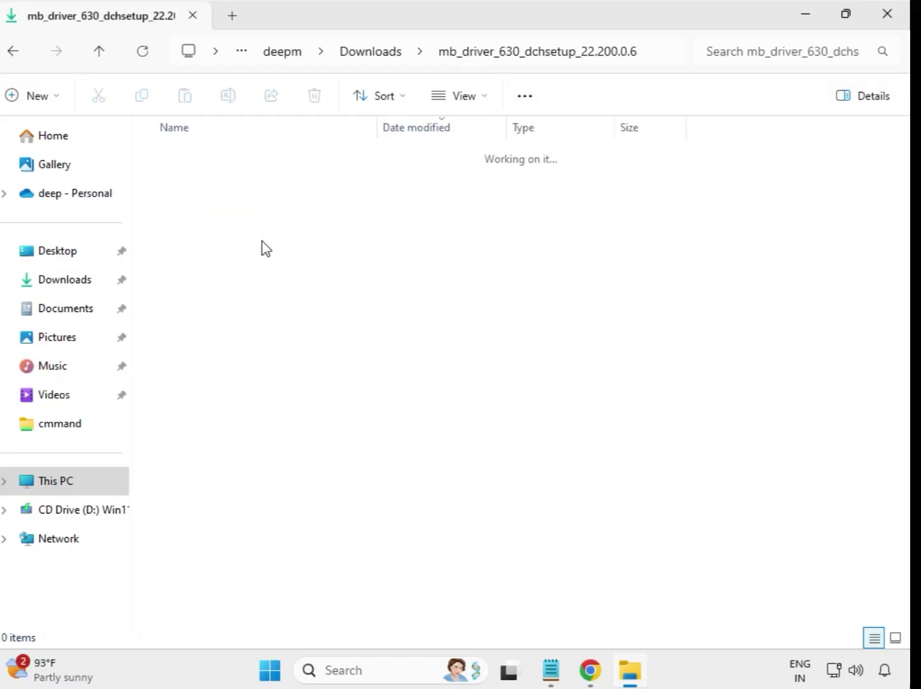
pyautogui.click(247, 185)
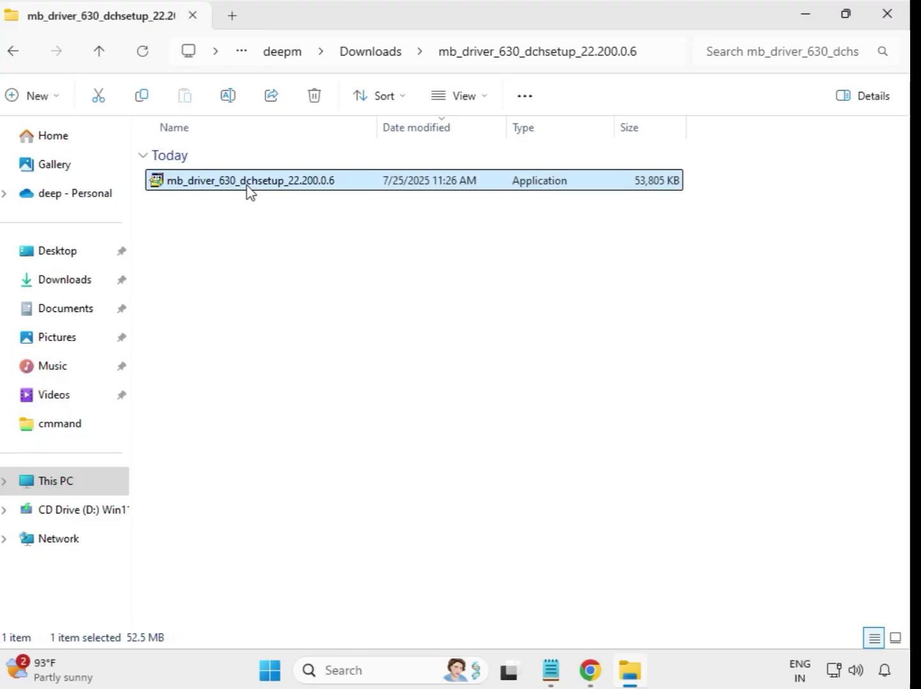
pyautogui.rightClick(248, 188)
pyautogui.click(348, 332)
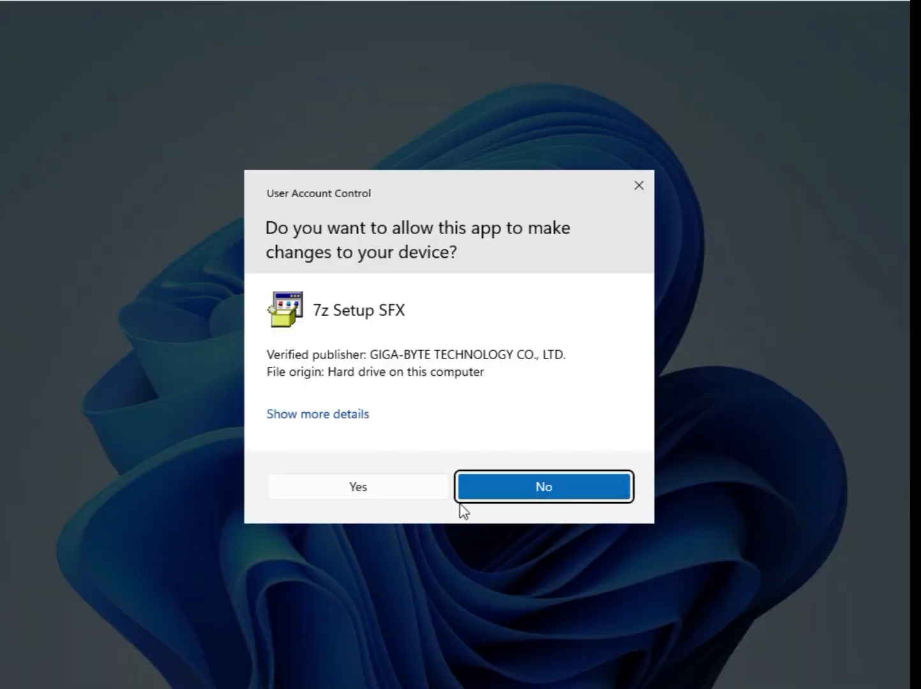
pyautogui.click(378, 491)
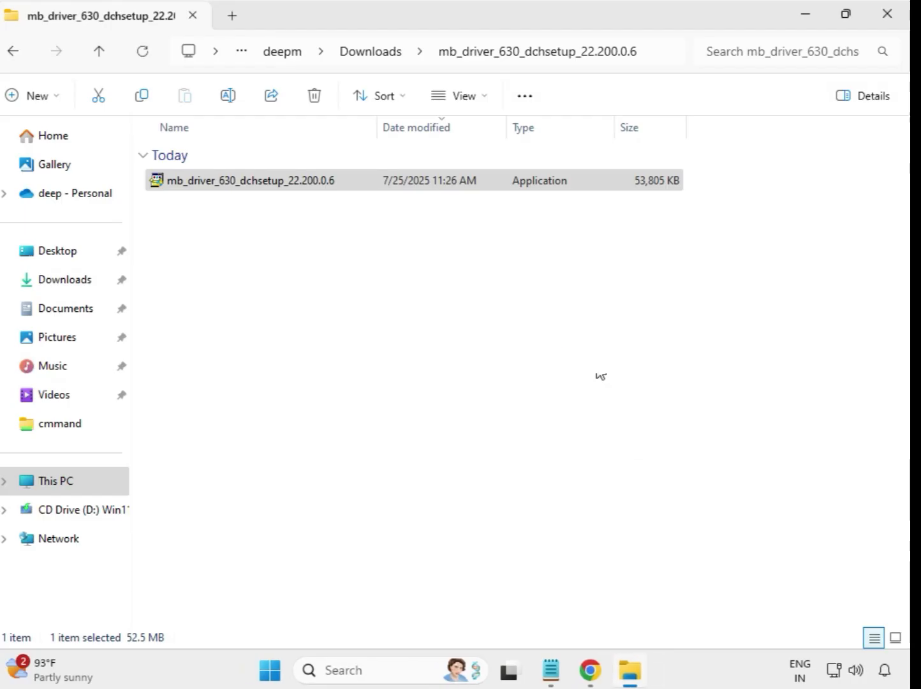
pyautogui.click(371, 55)
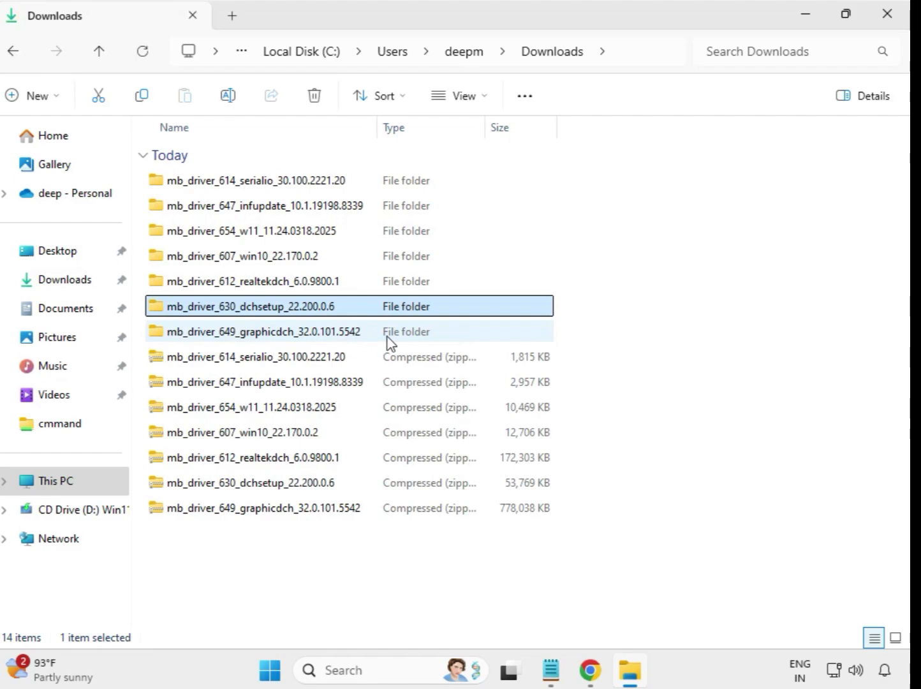
# Run the mb_driver_649_graphicdch_32.0.101.5542 installer from its extracted folder as administrator and allow it to make changes to the device
pyautogui.click(280, 334)
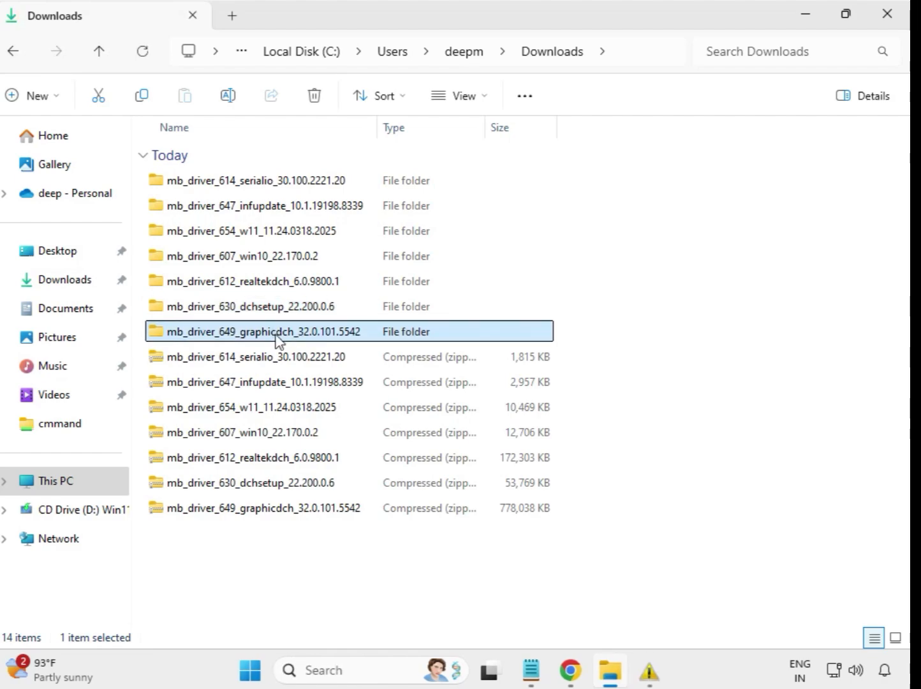
pyautogui.doubleClick(291, 334)
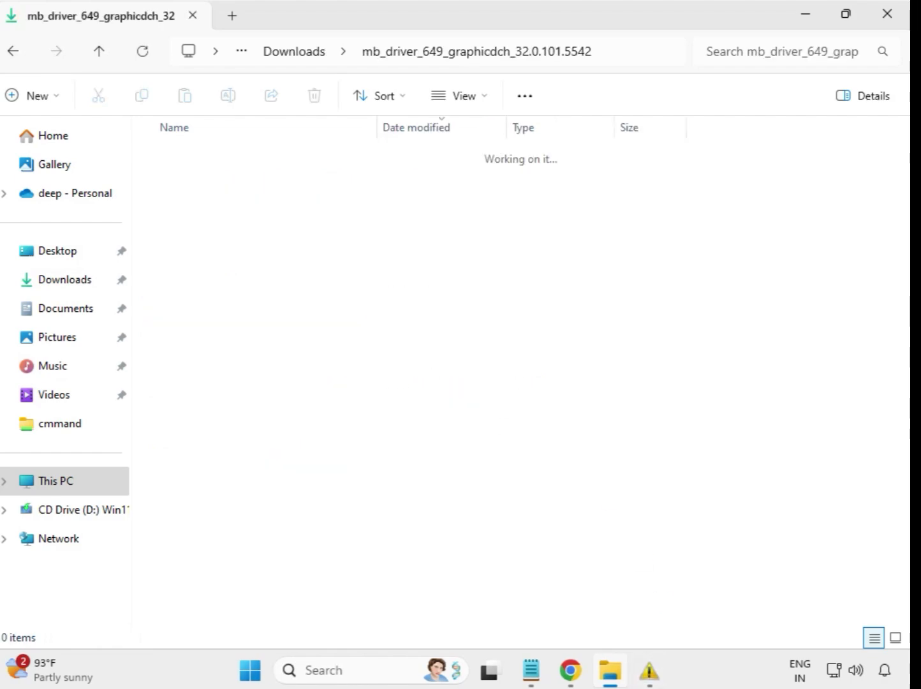
pyautogui.click(295, 181)
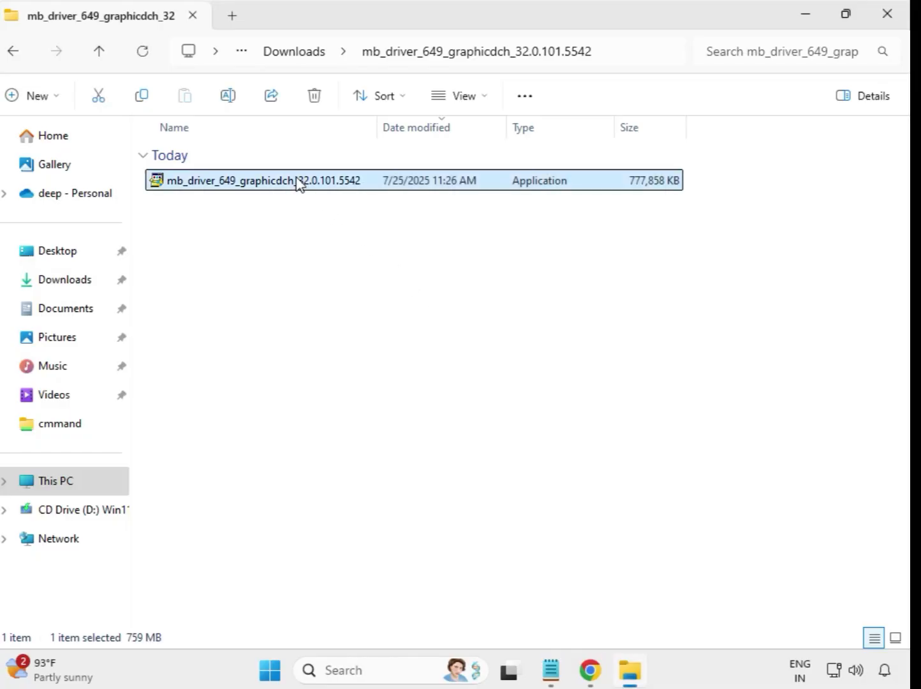
pyautogui.rightClick(308, 194)
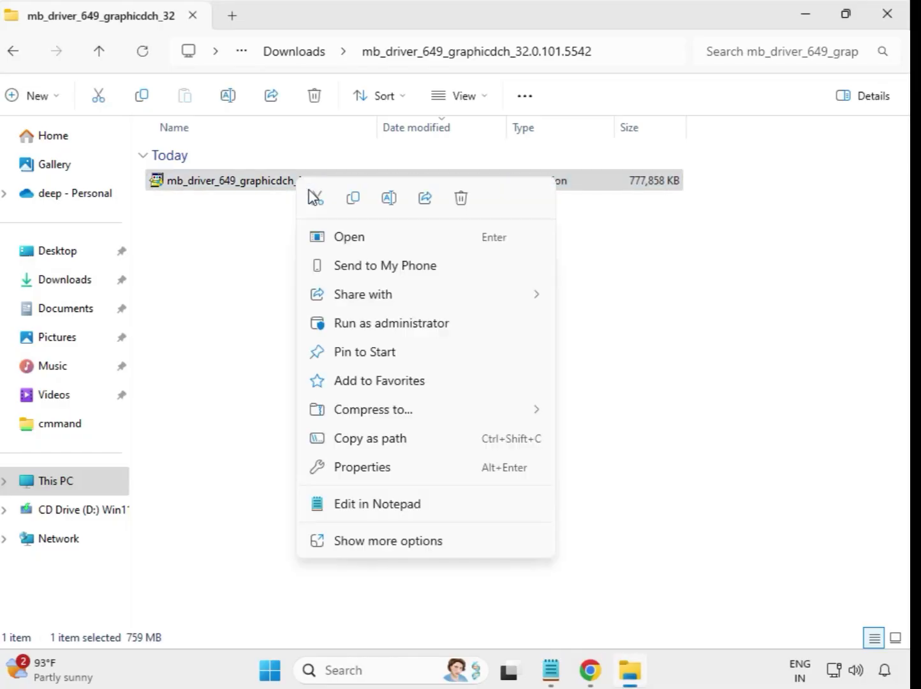
pyautogui.click(389, 323)
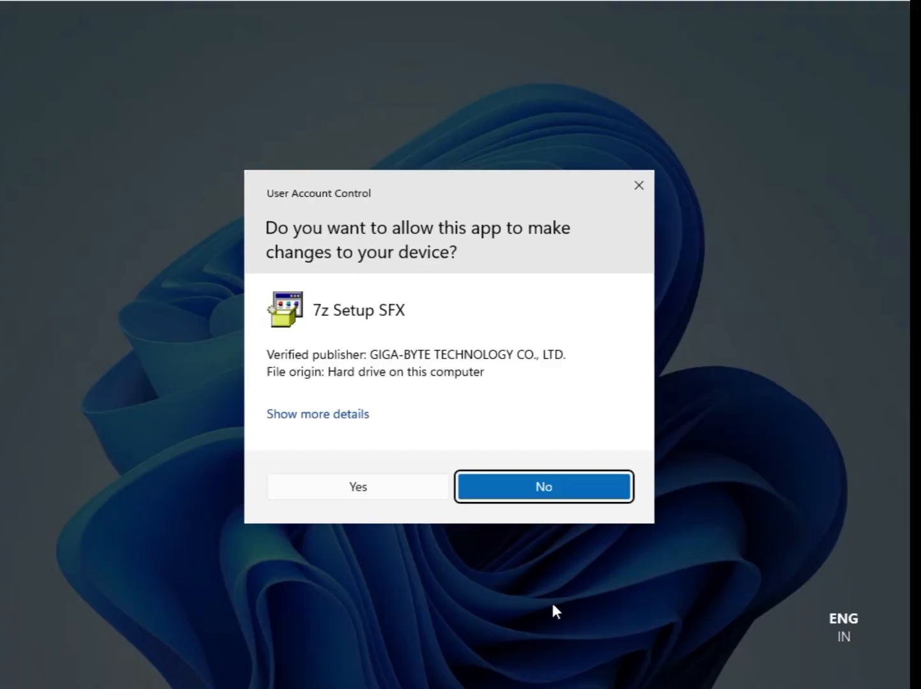
pyautogui.click(362, 487)
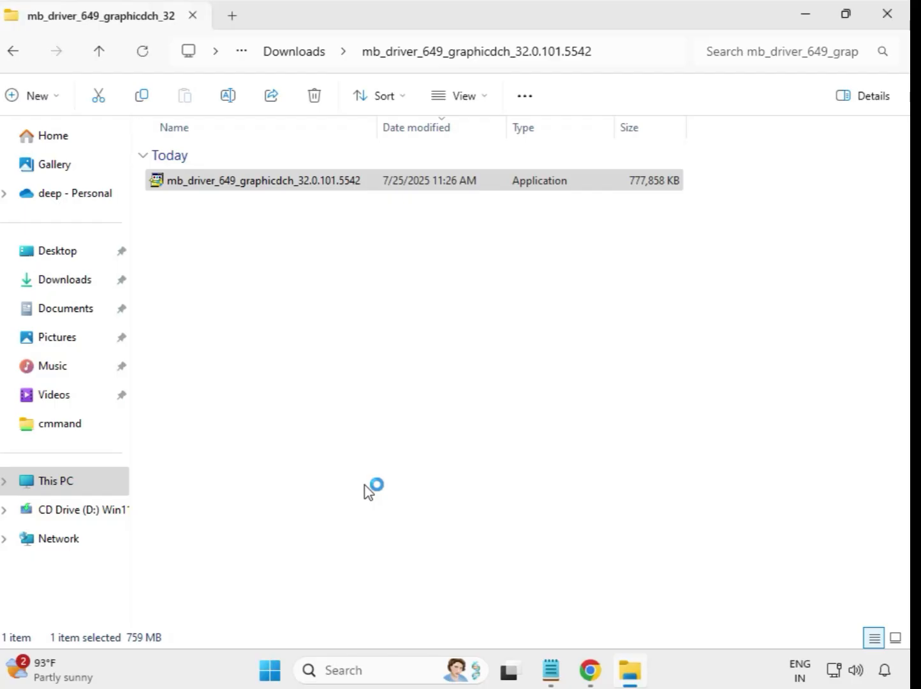